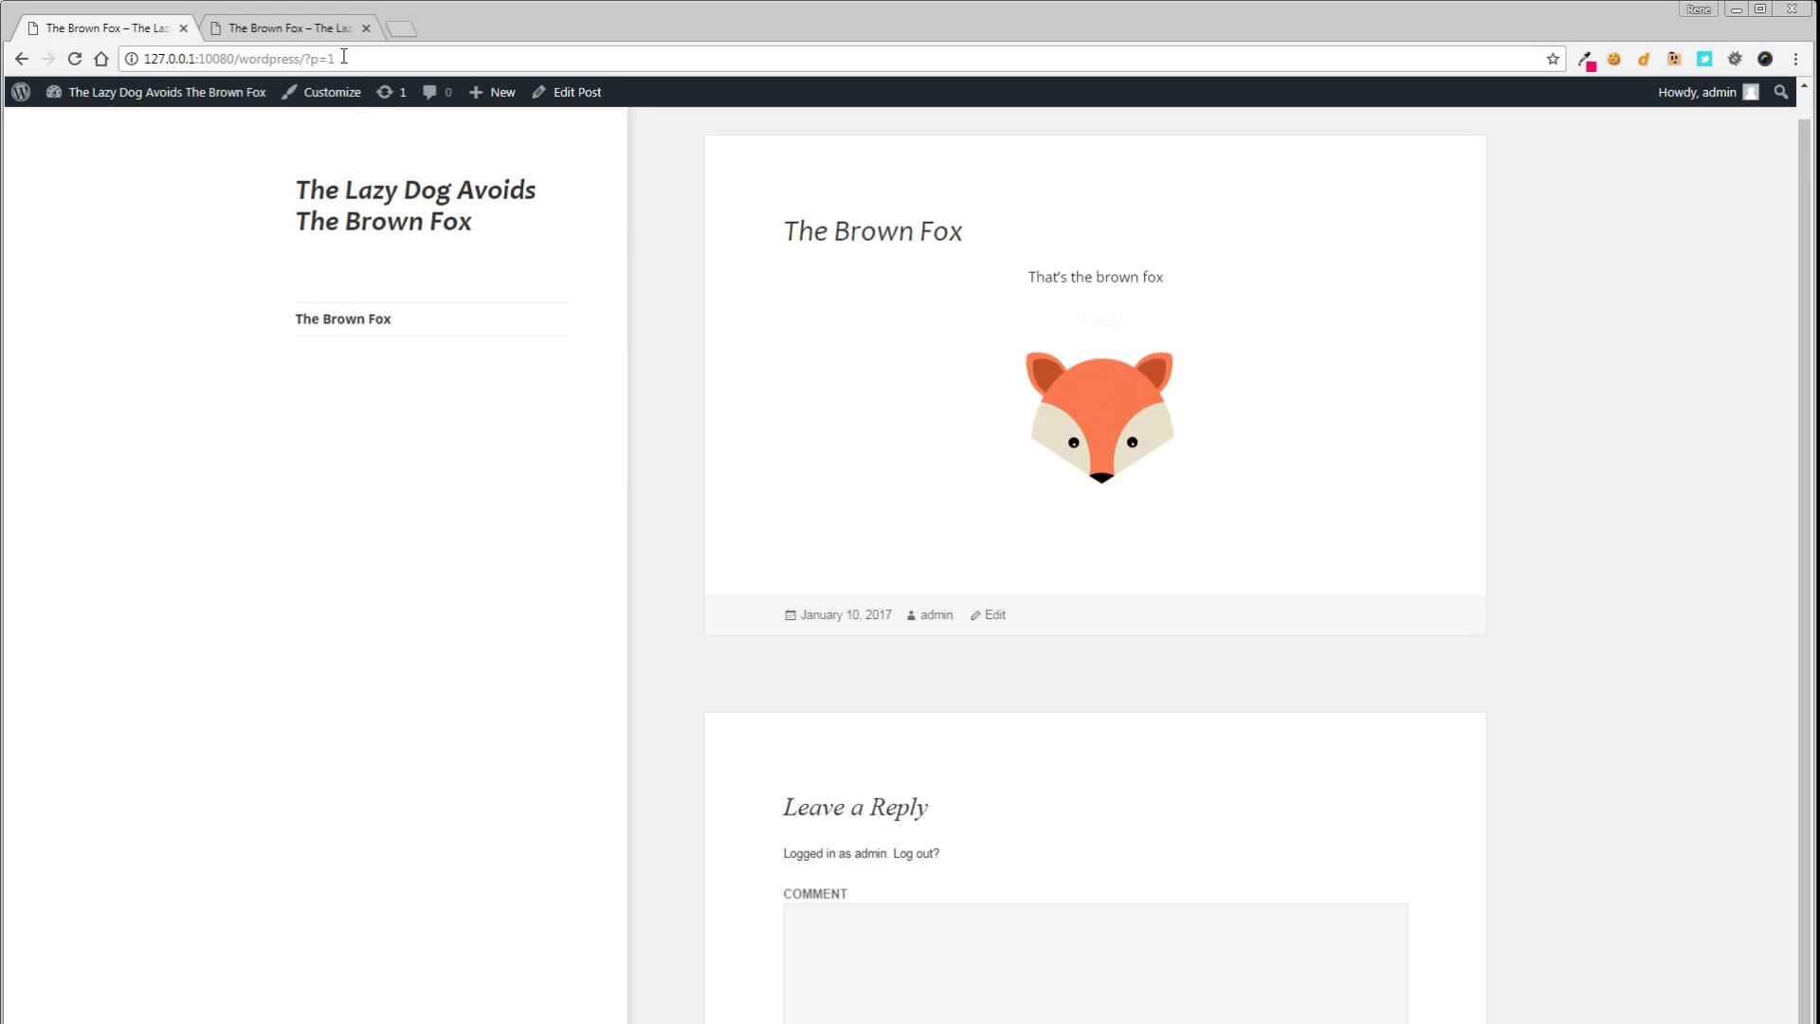
# Switch from the live post to the staging copy at /wordpress/staging/?p=1 and open it for editing
pyautogui.moveTo(338, 58); pyautogui.dragTo(239, 55)
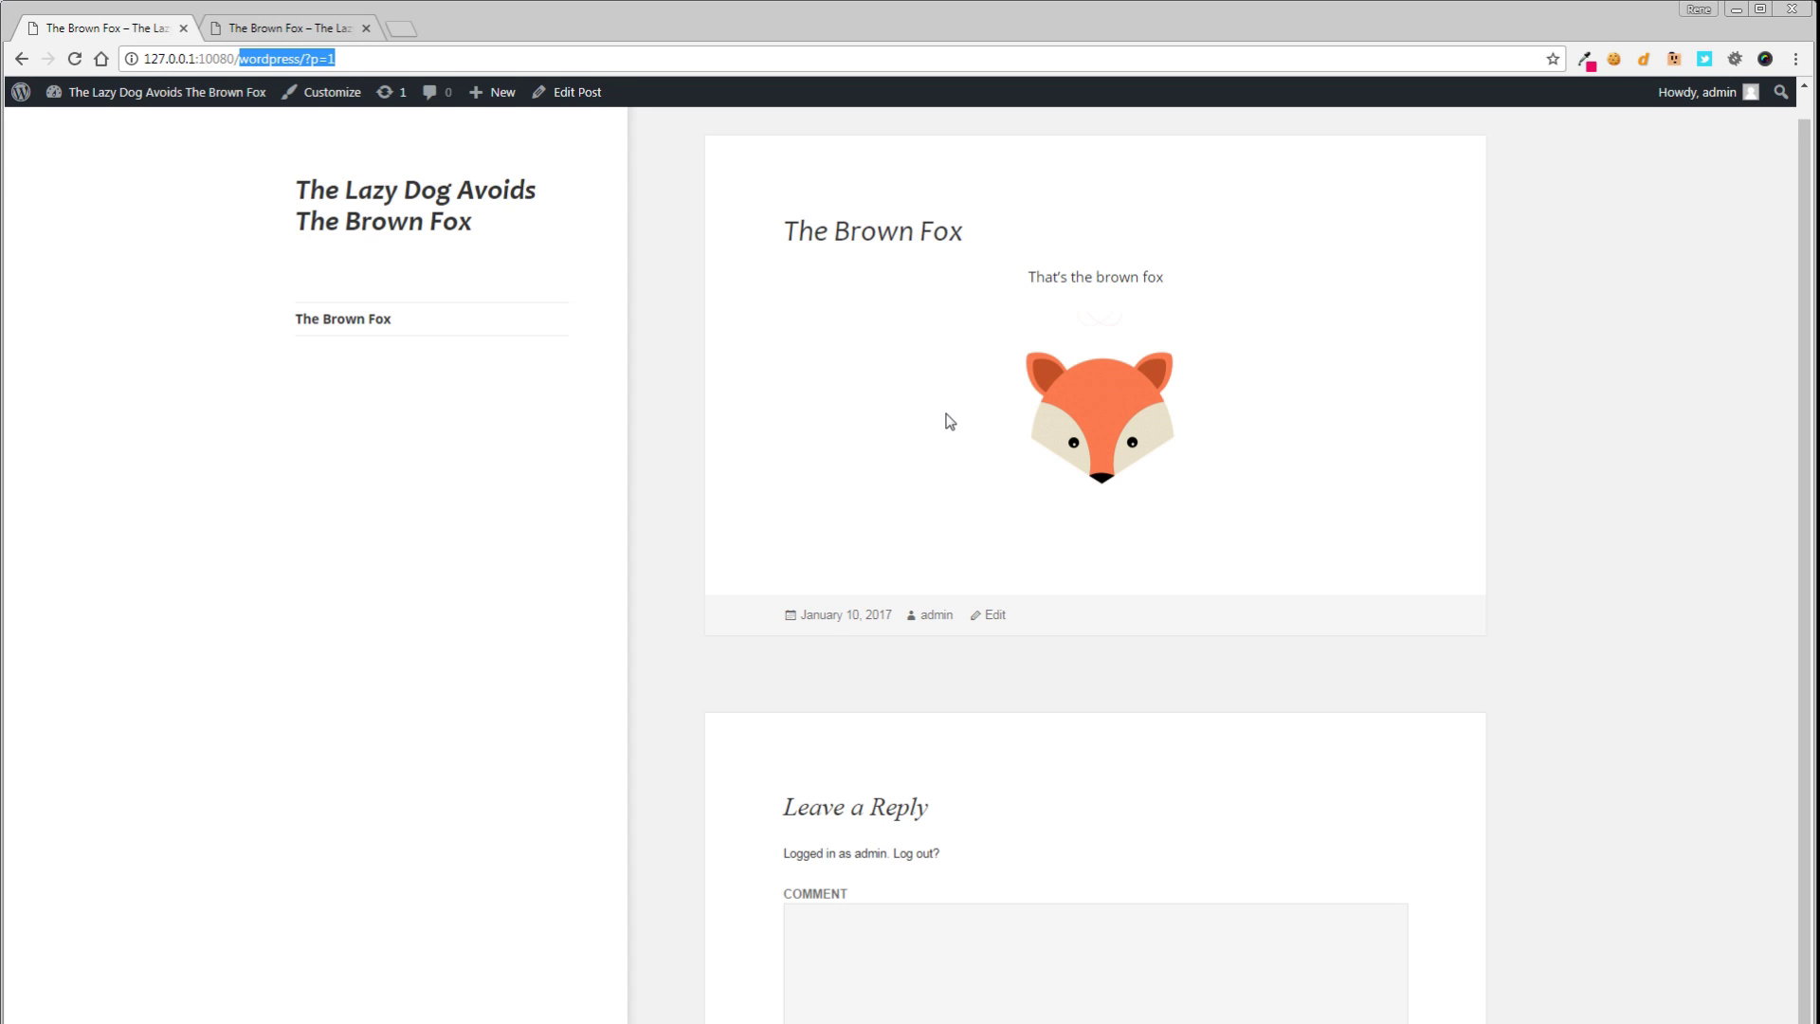
pyautogui.click(339, 31)
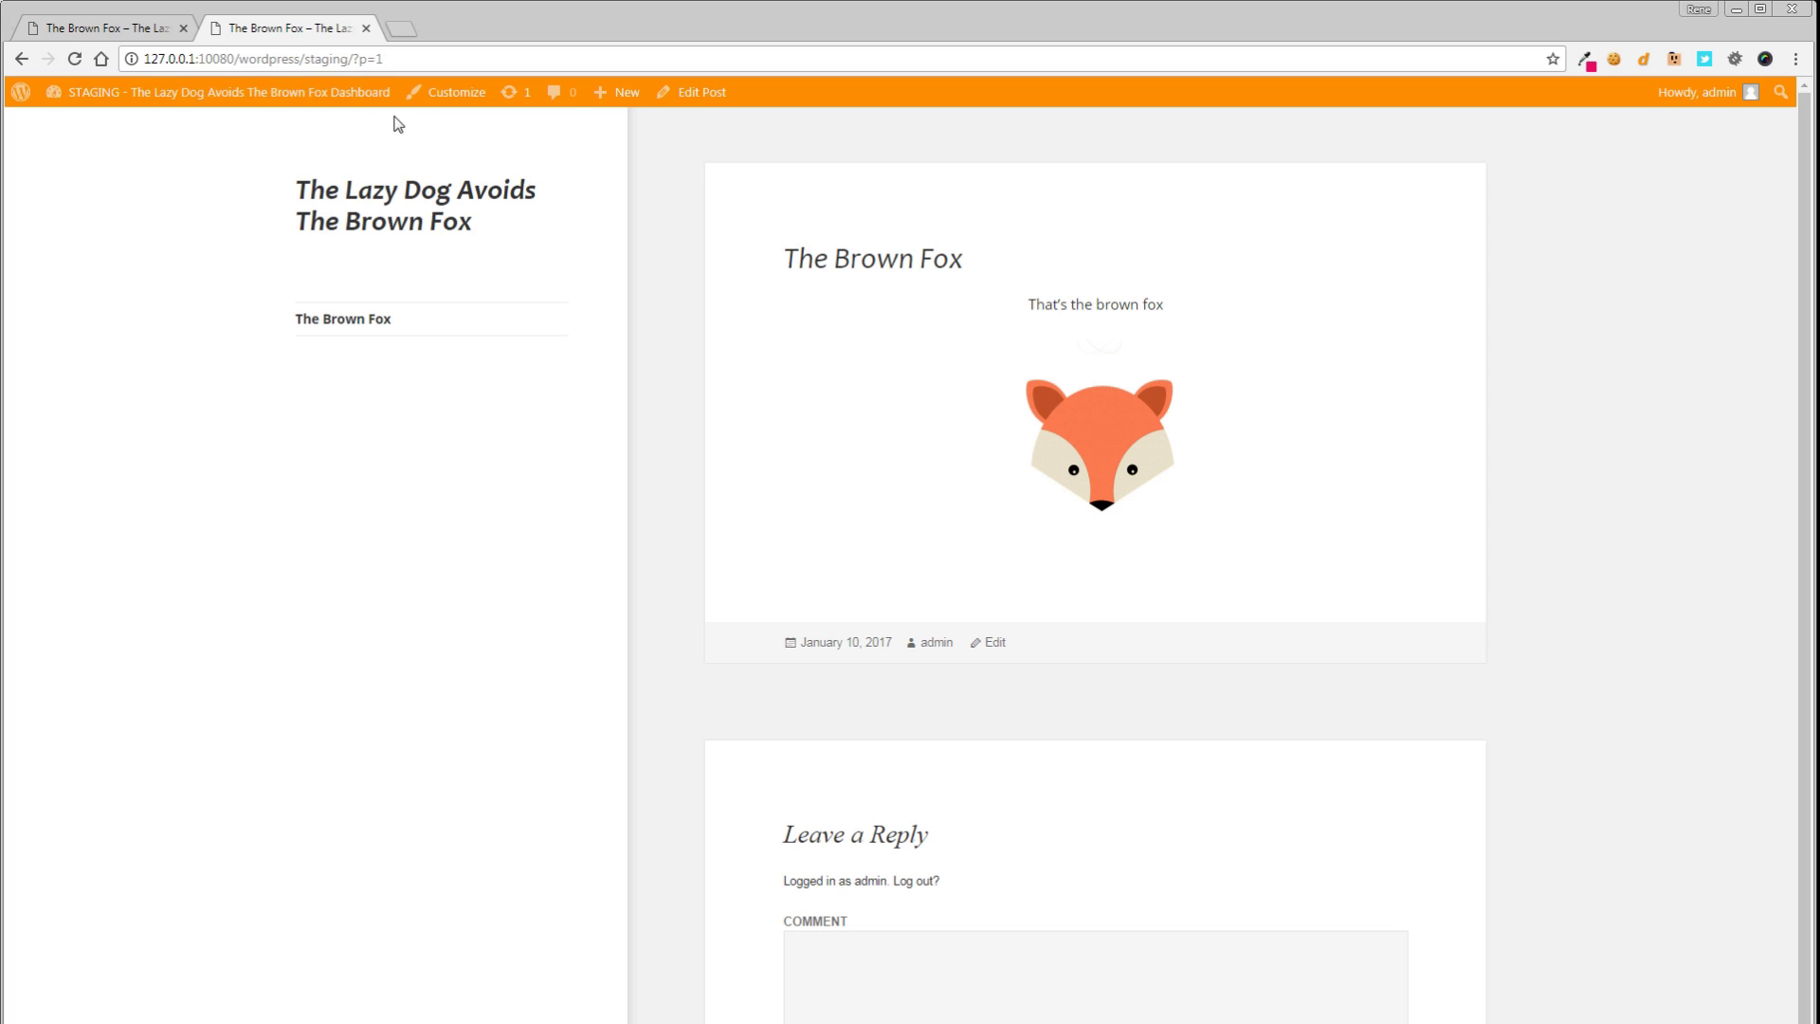
pyautogui.moveTo(393, 60)
pyautogui.mouseDown()
pyautogui.moveTo(241, 47)
pyautogui.moveTo(408, 64)
pyautogui.mouseUp()
pyautogui.click(714, 91)
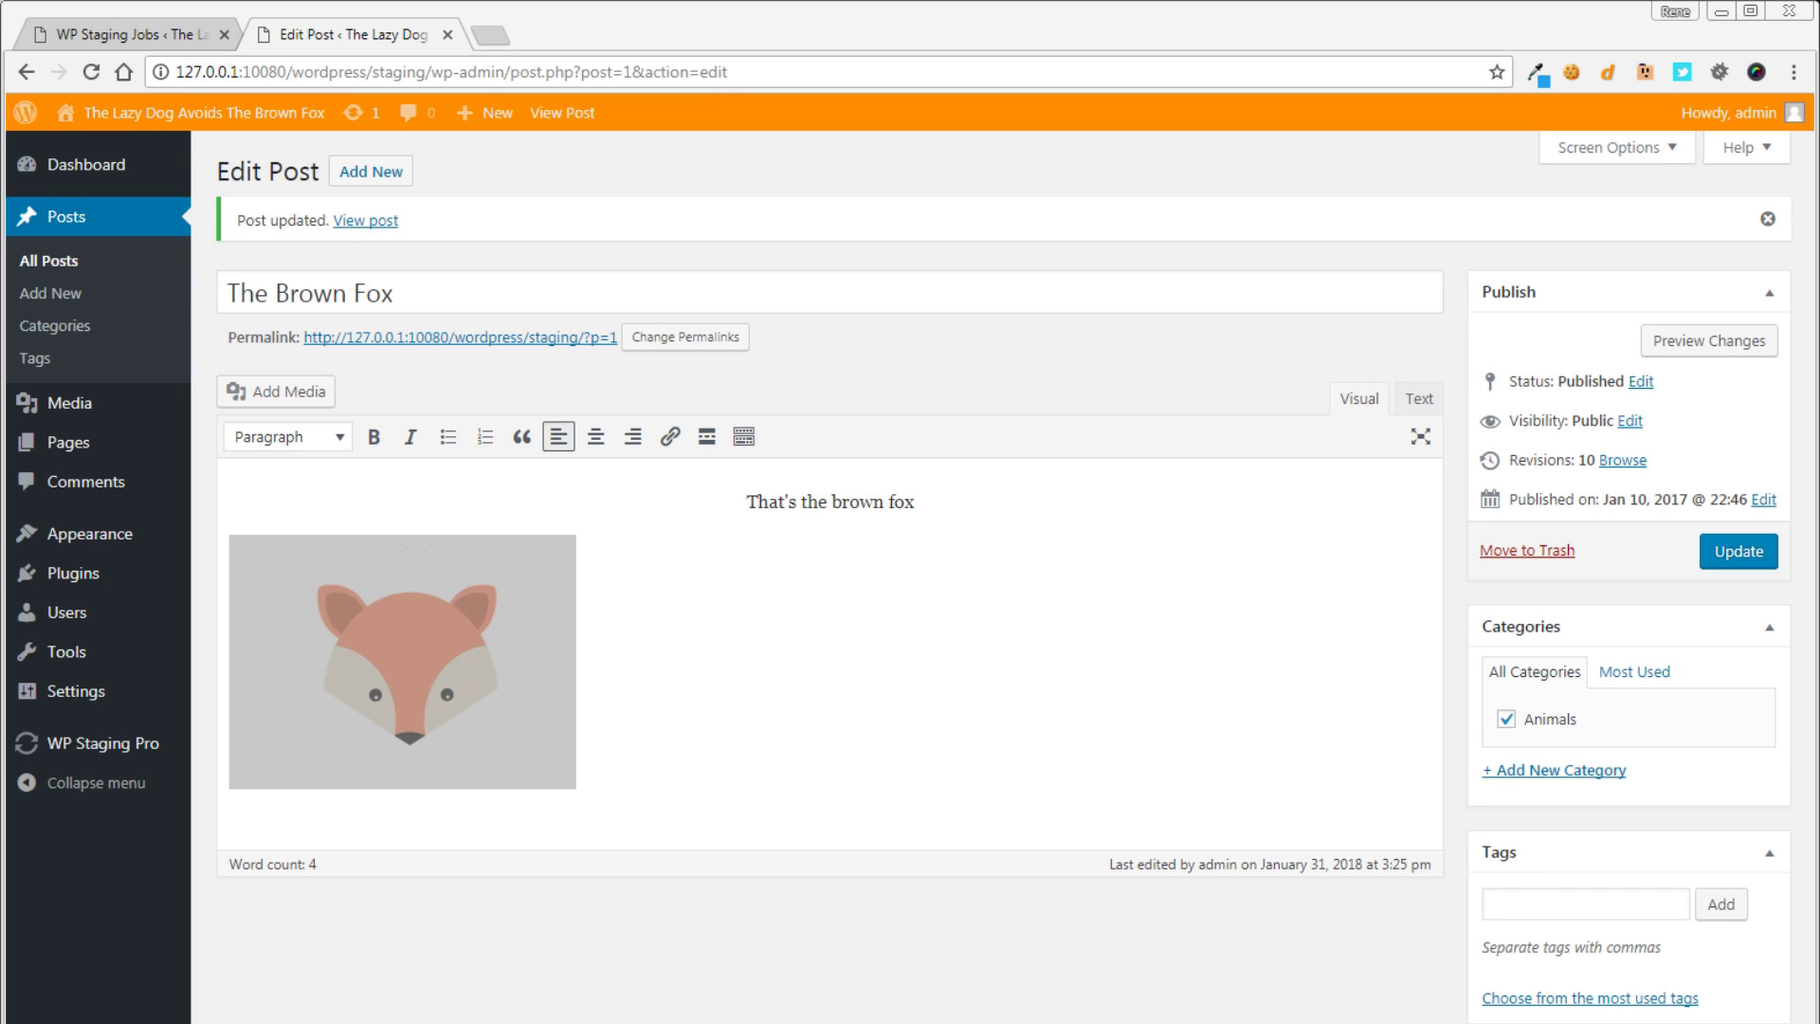
# Retitle the post 'The Lazy Dog' and replace 'the brown fox' in the caption with 'the lazy dog'
pyautogui.click(522, 295)
pyautogui.press('BackSpace')
pyautogui.press('BackSpace')
pyautogui.press('BackSpace')
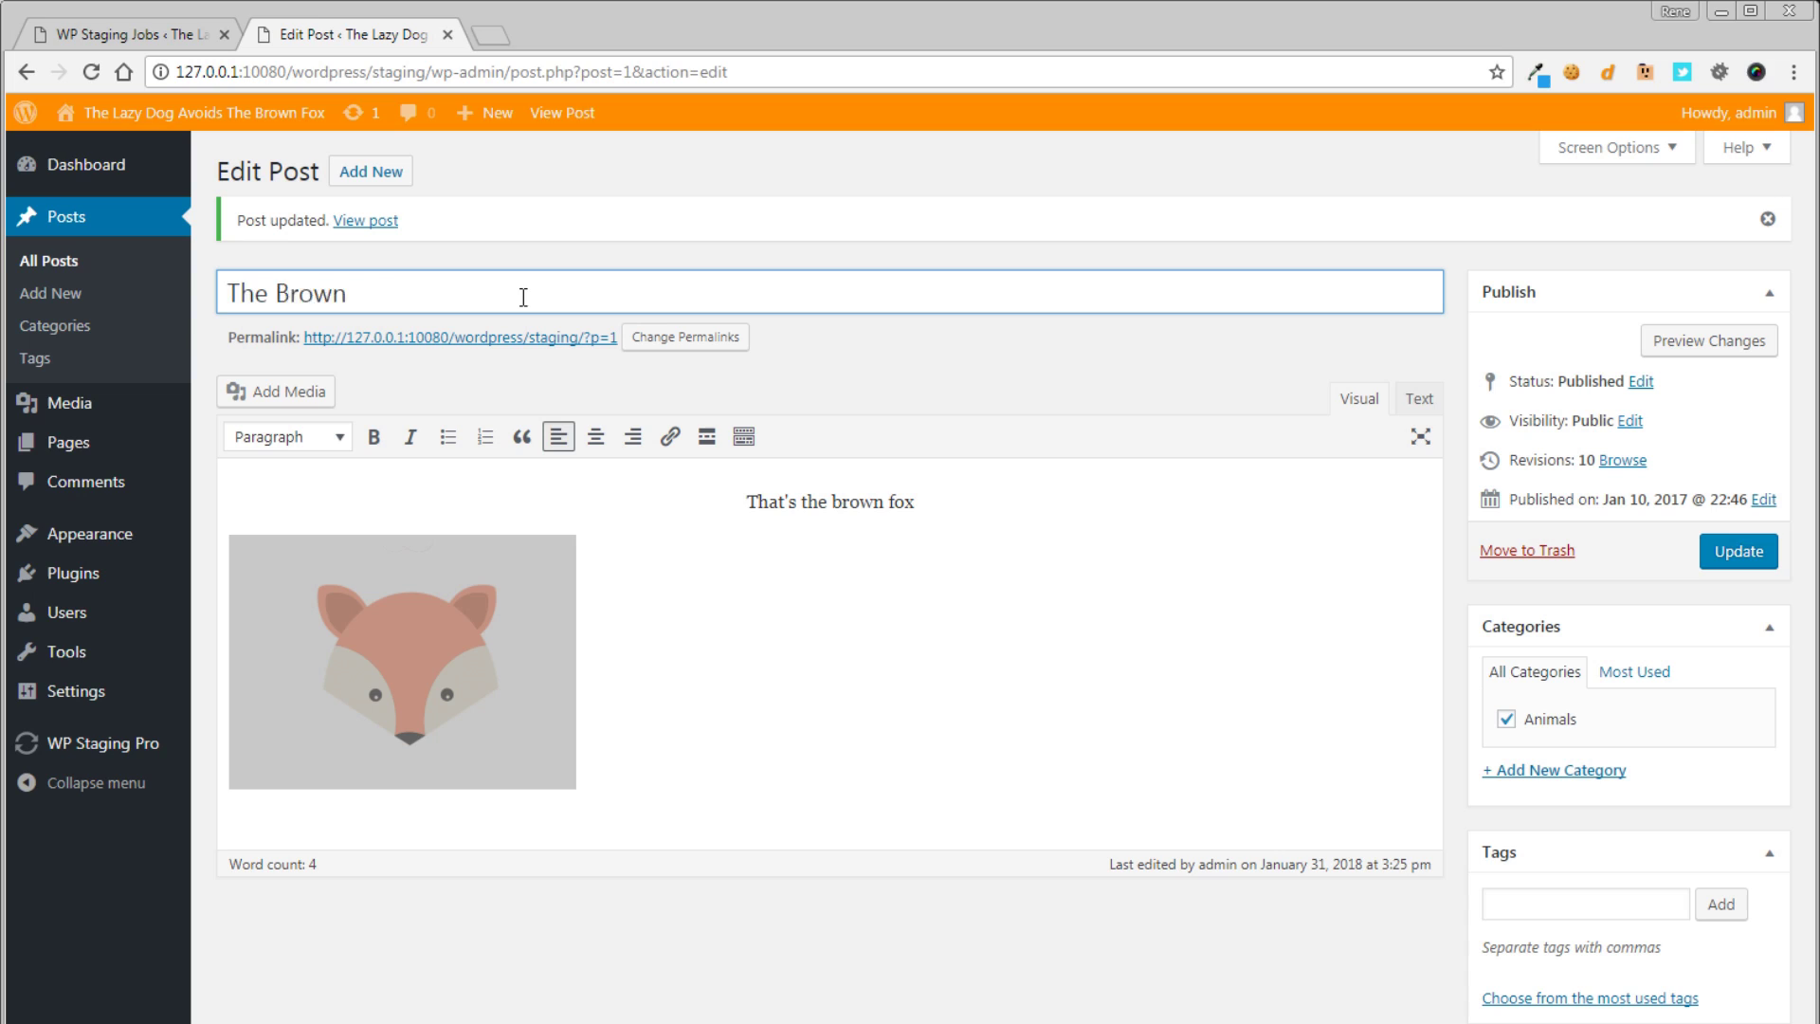
pyautogui.press('BackSpace')
pyautogui.press('BackSpace')
pyautogui.press('BackSpace')
pyautogui.press('BackSpace')
pyautogui.press('BackSpace')
pyautogui.press('BackSpace')
pyautogui.press('BackSpace')
pyautogui.press('BackSpace')
pyautogui.press('BackSpace')
pyautogui.write('The Lazy Dow')
pyautogui.press('BackSpace')
pyautogui.write('g')
pyautogui.moveTo(802, 502); pyautogui.dragTo(926, 508)
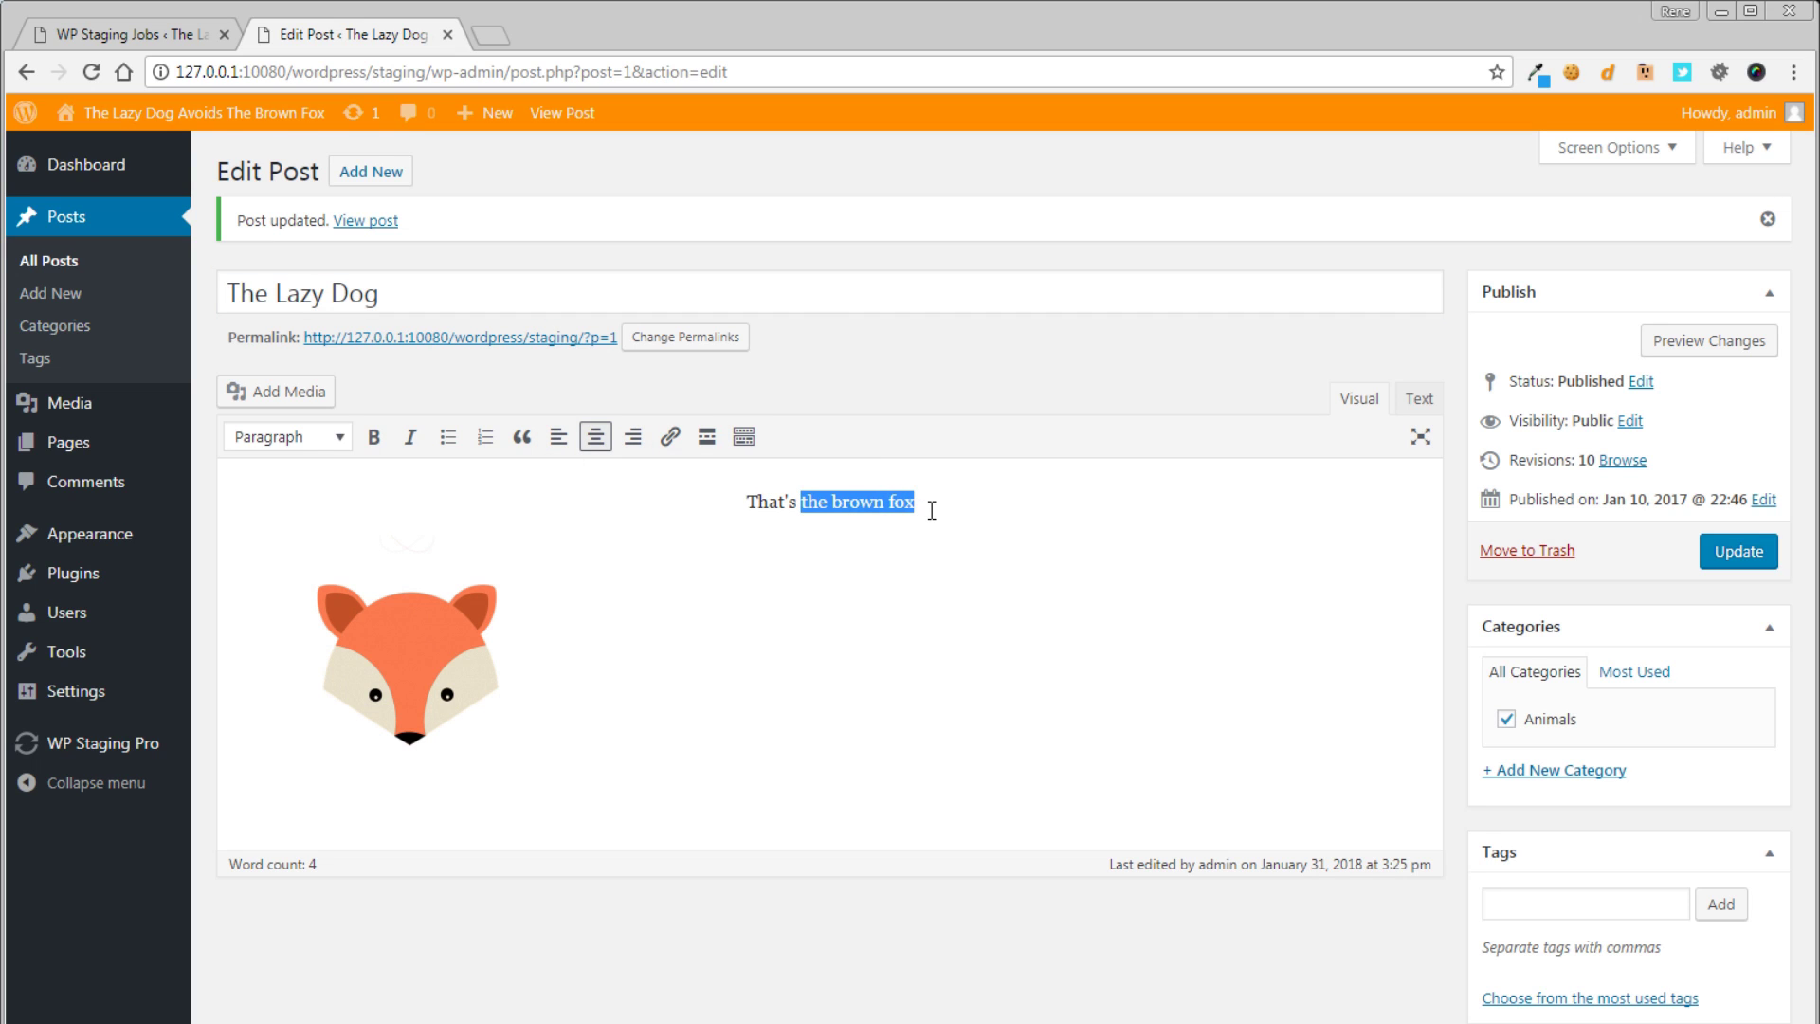
pyautogui.write('the lazy dog')
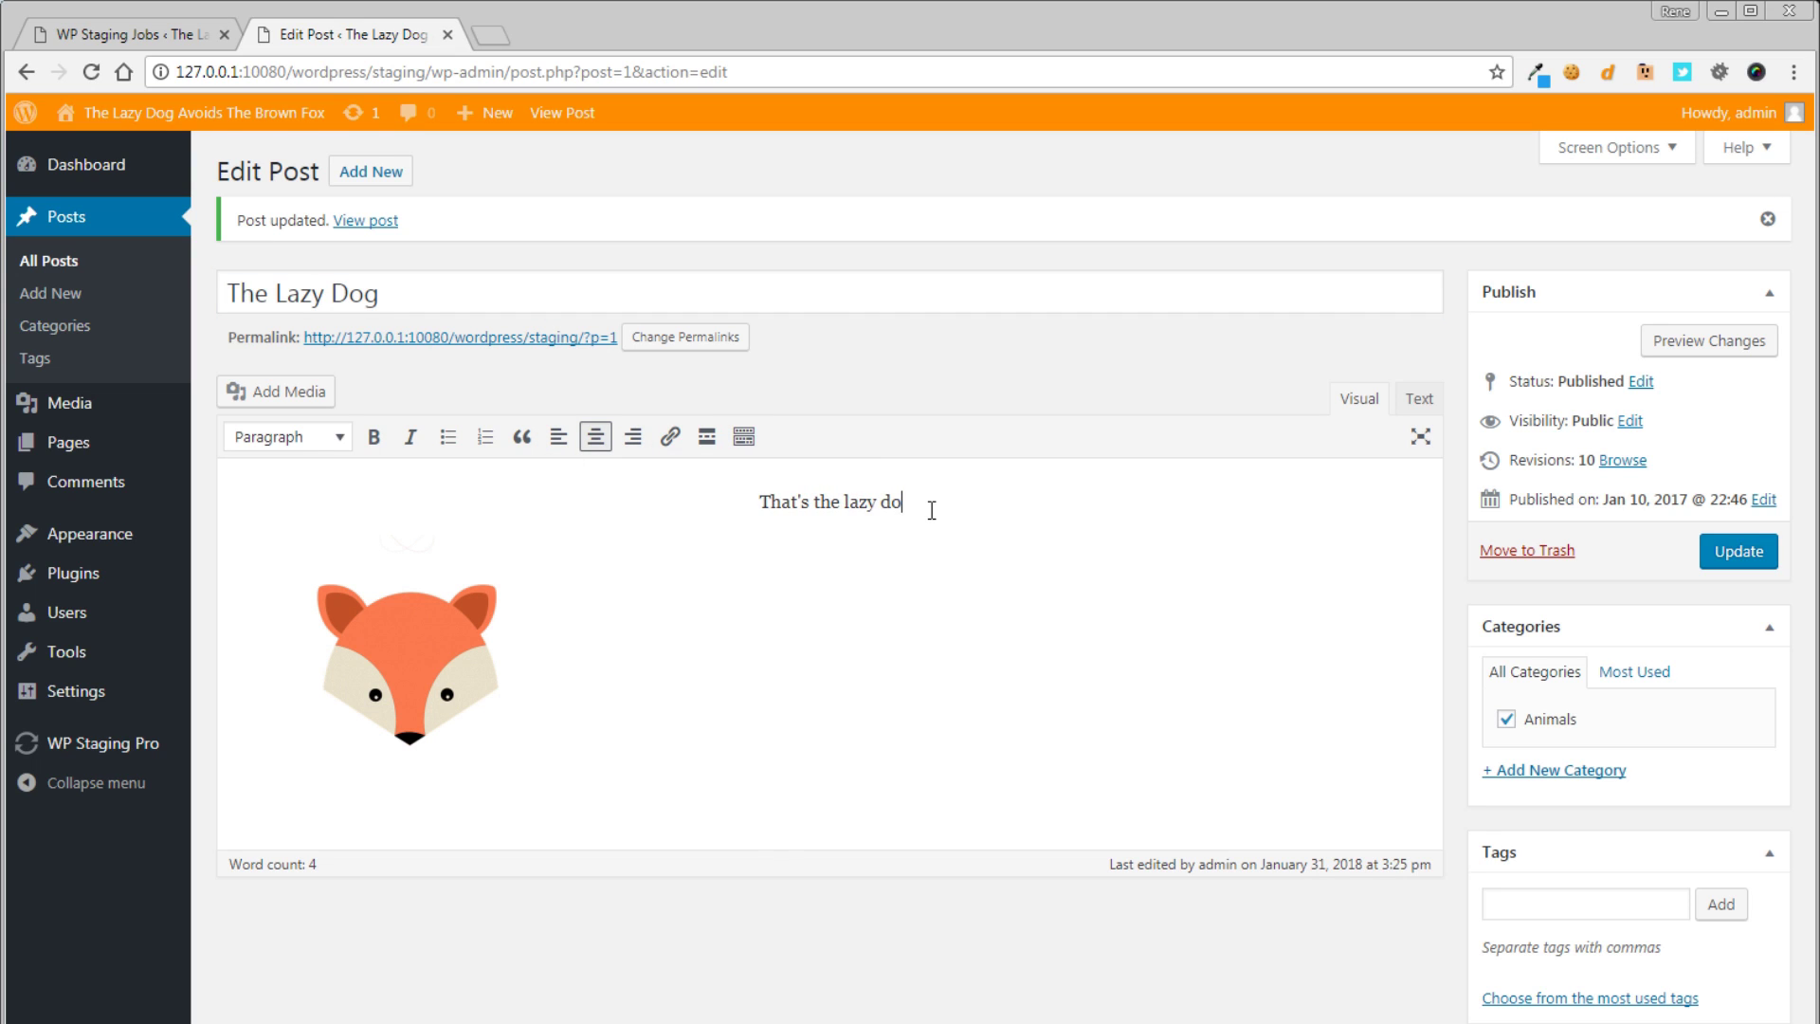
# Swap the fox image for the sleeping bulldog photo from the Media Library and update the post
pyautogui.click(379, 670)
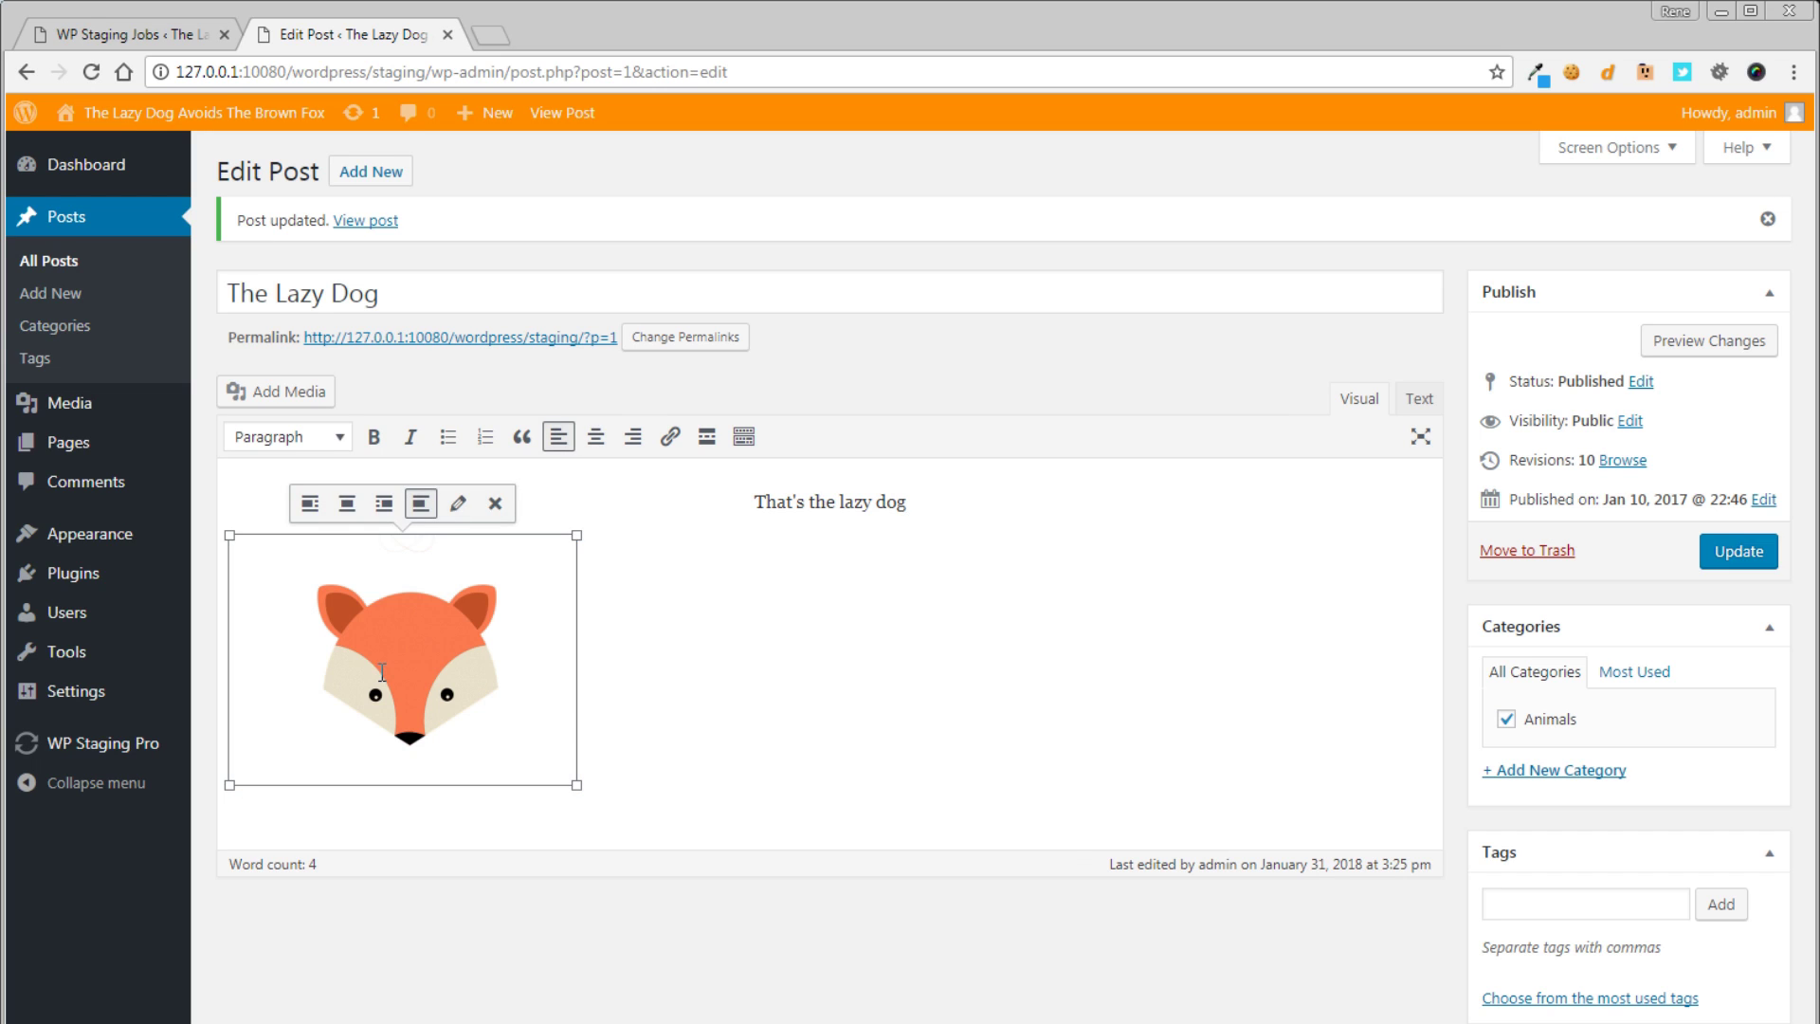
pyautogui.click(272, 400)
pyautogui.click(272, 400)
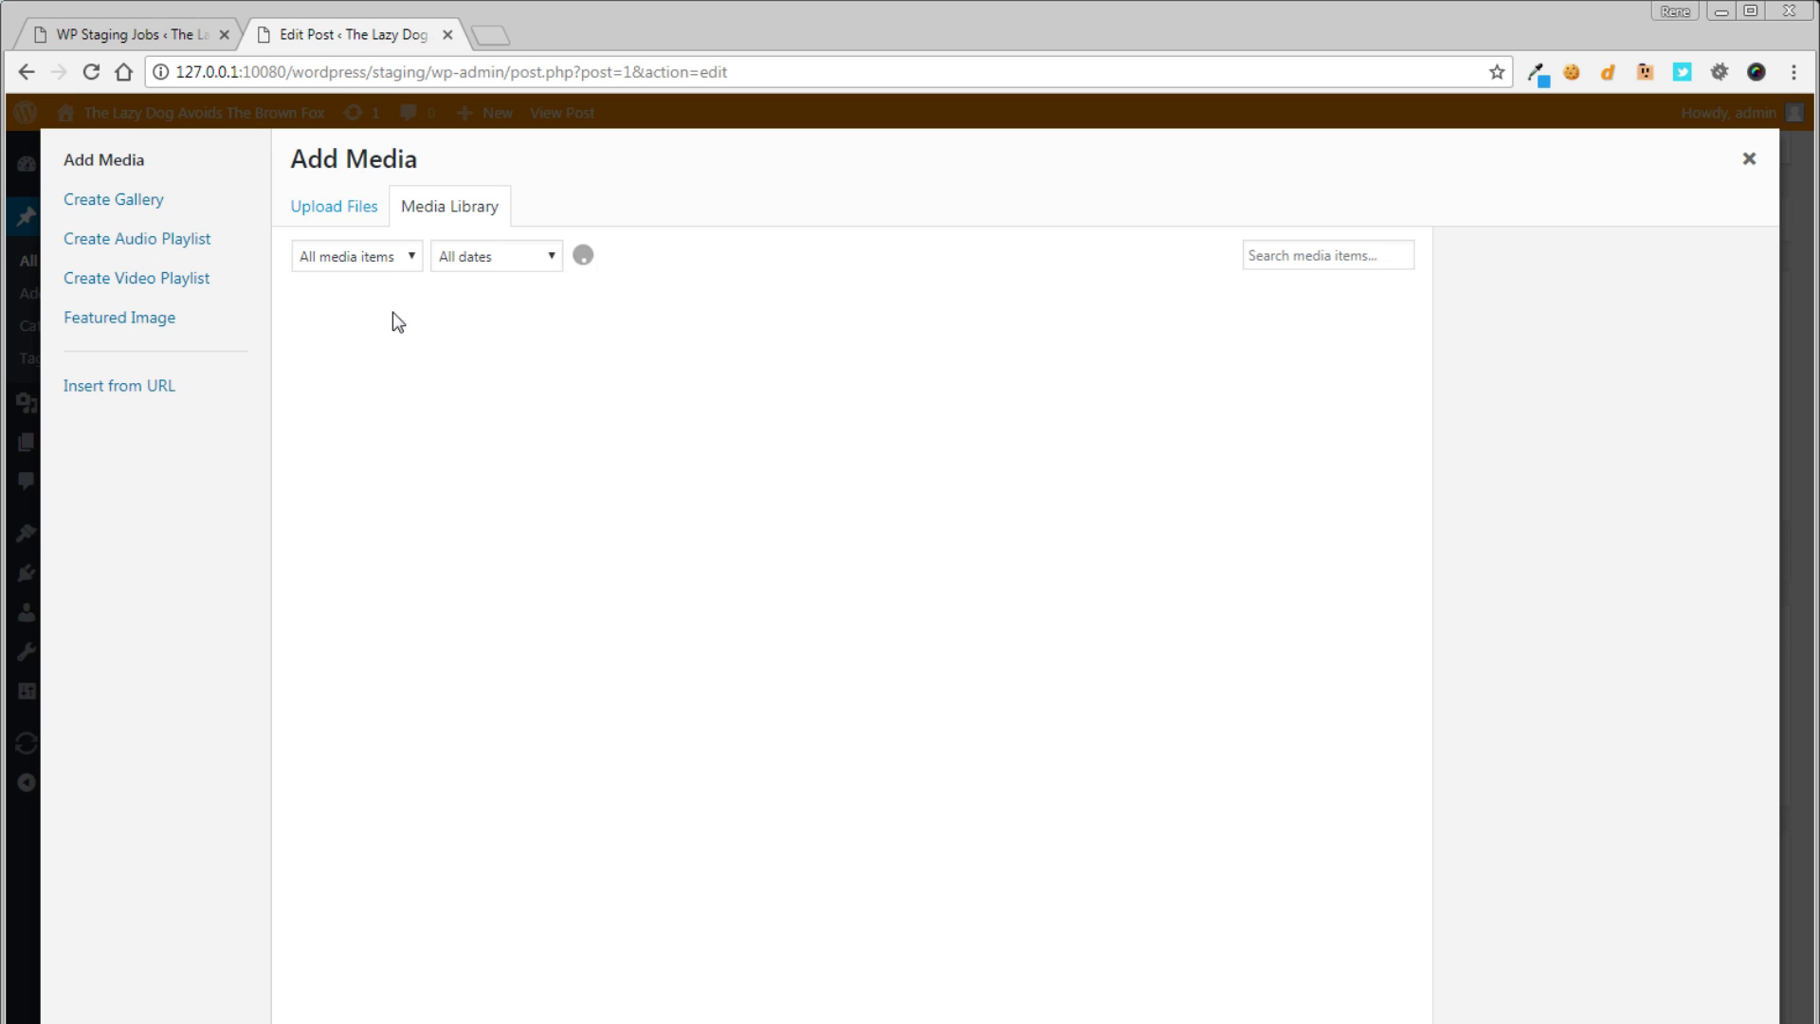
pyautogui.click(381, 379)
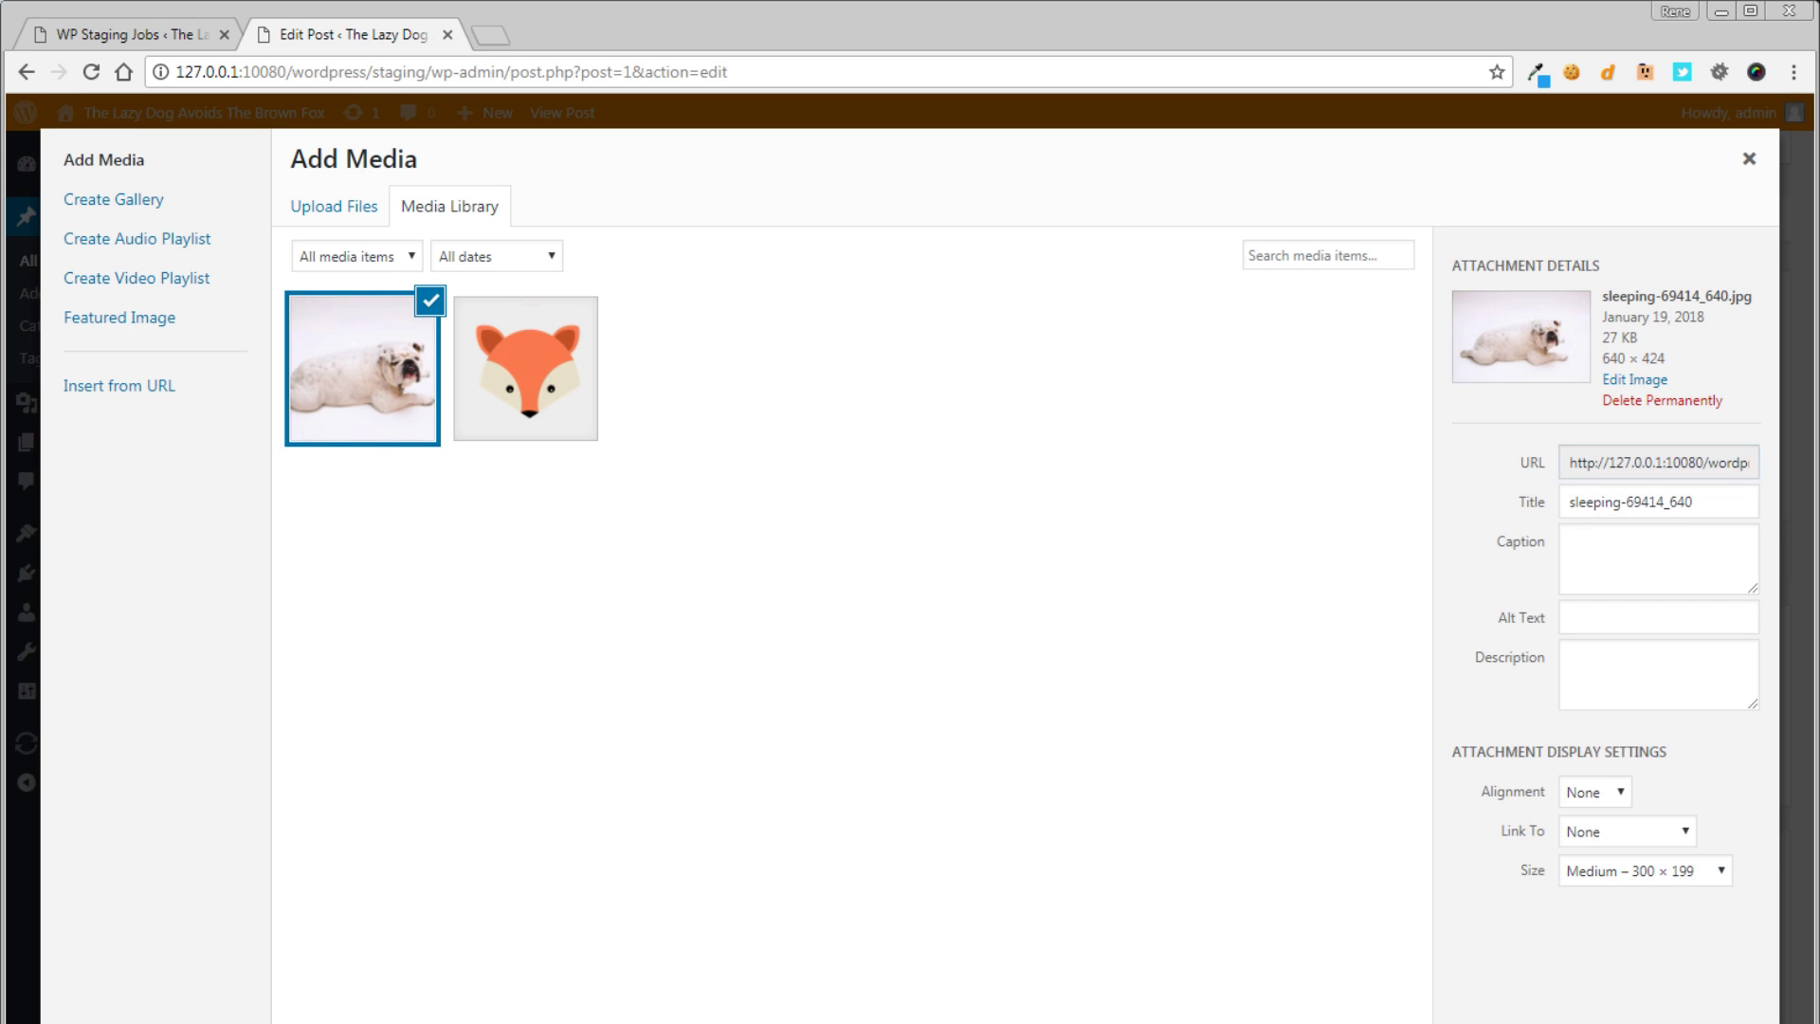
pyautogui.press('Escape')
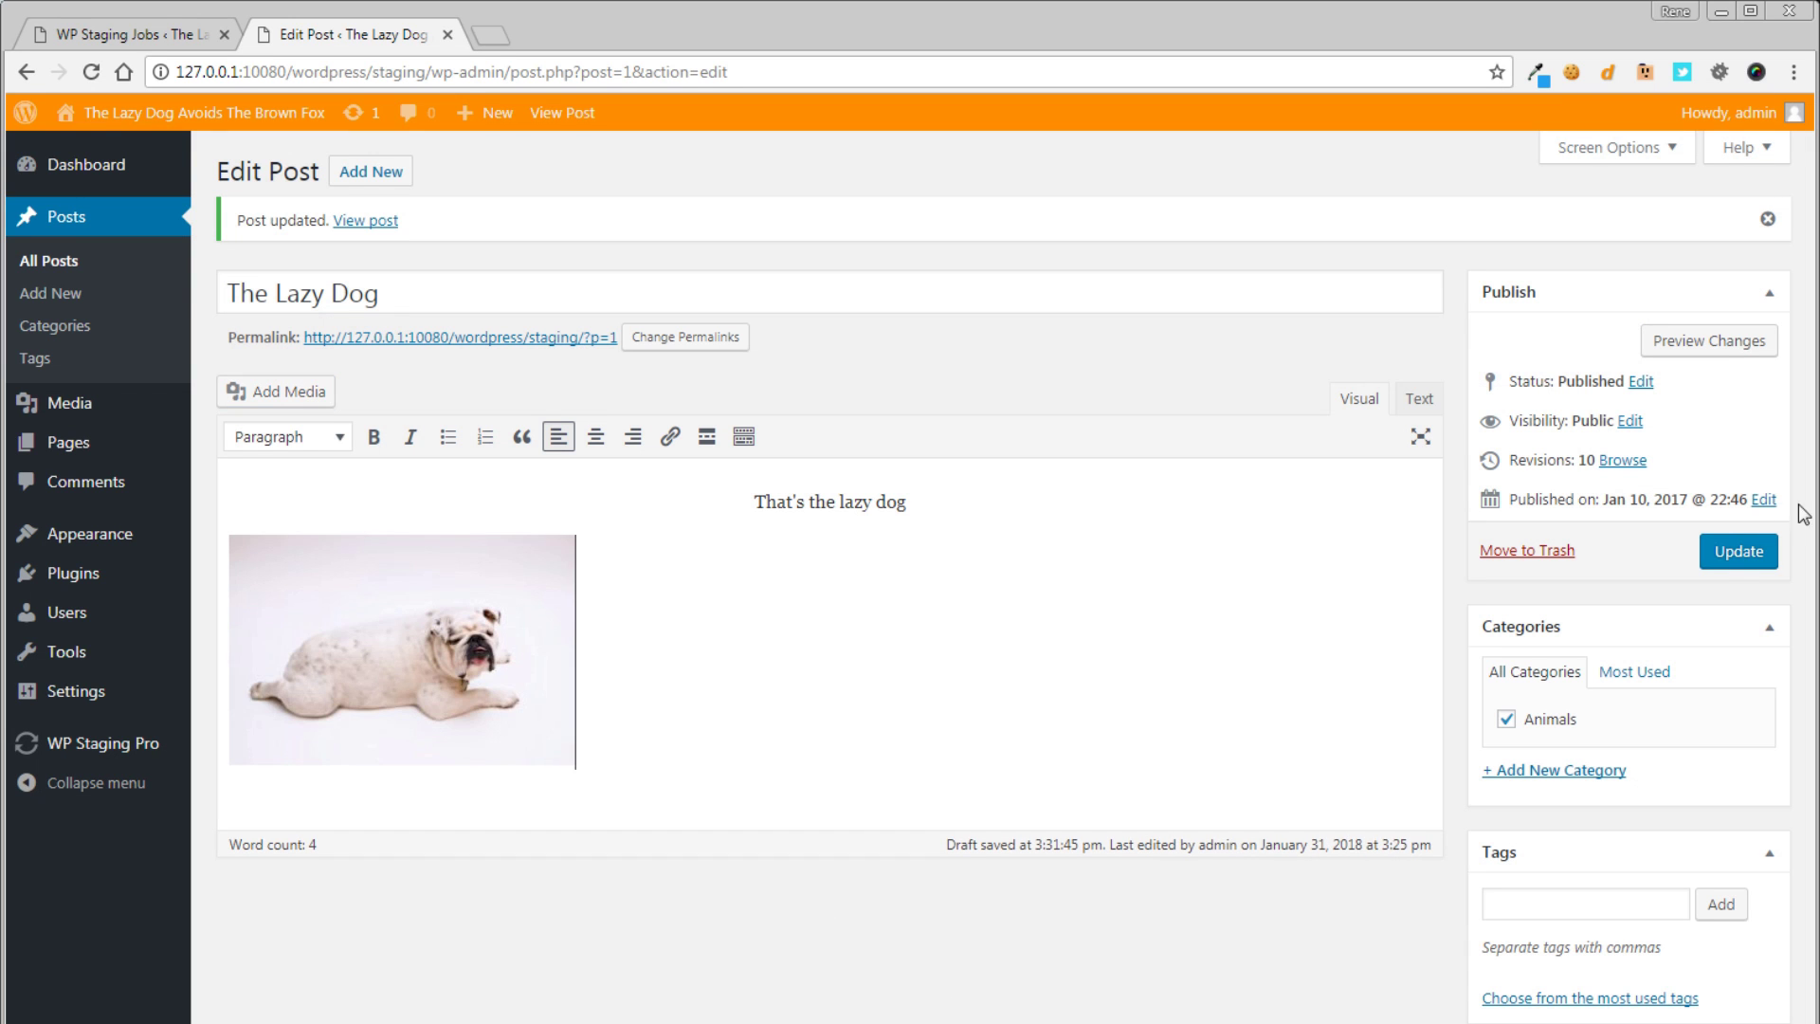
pyautogui.click(1724, 568)
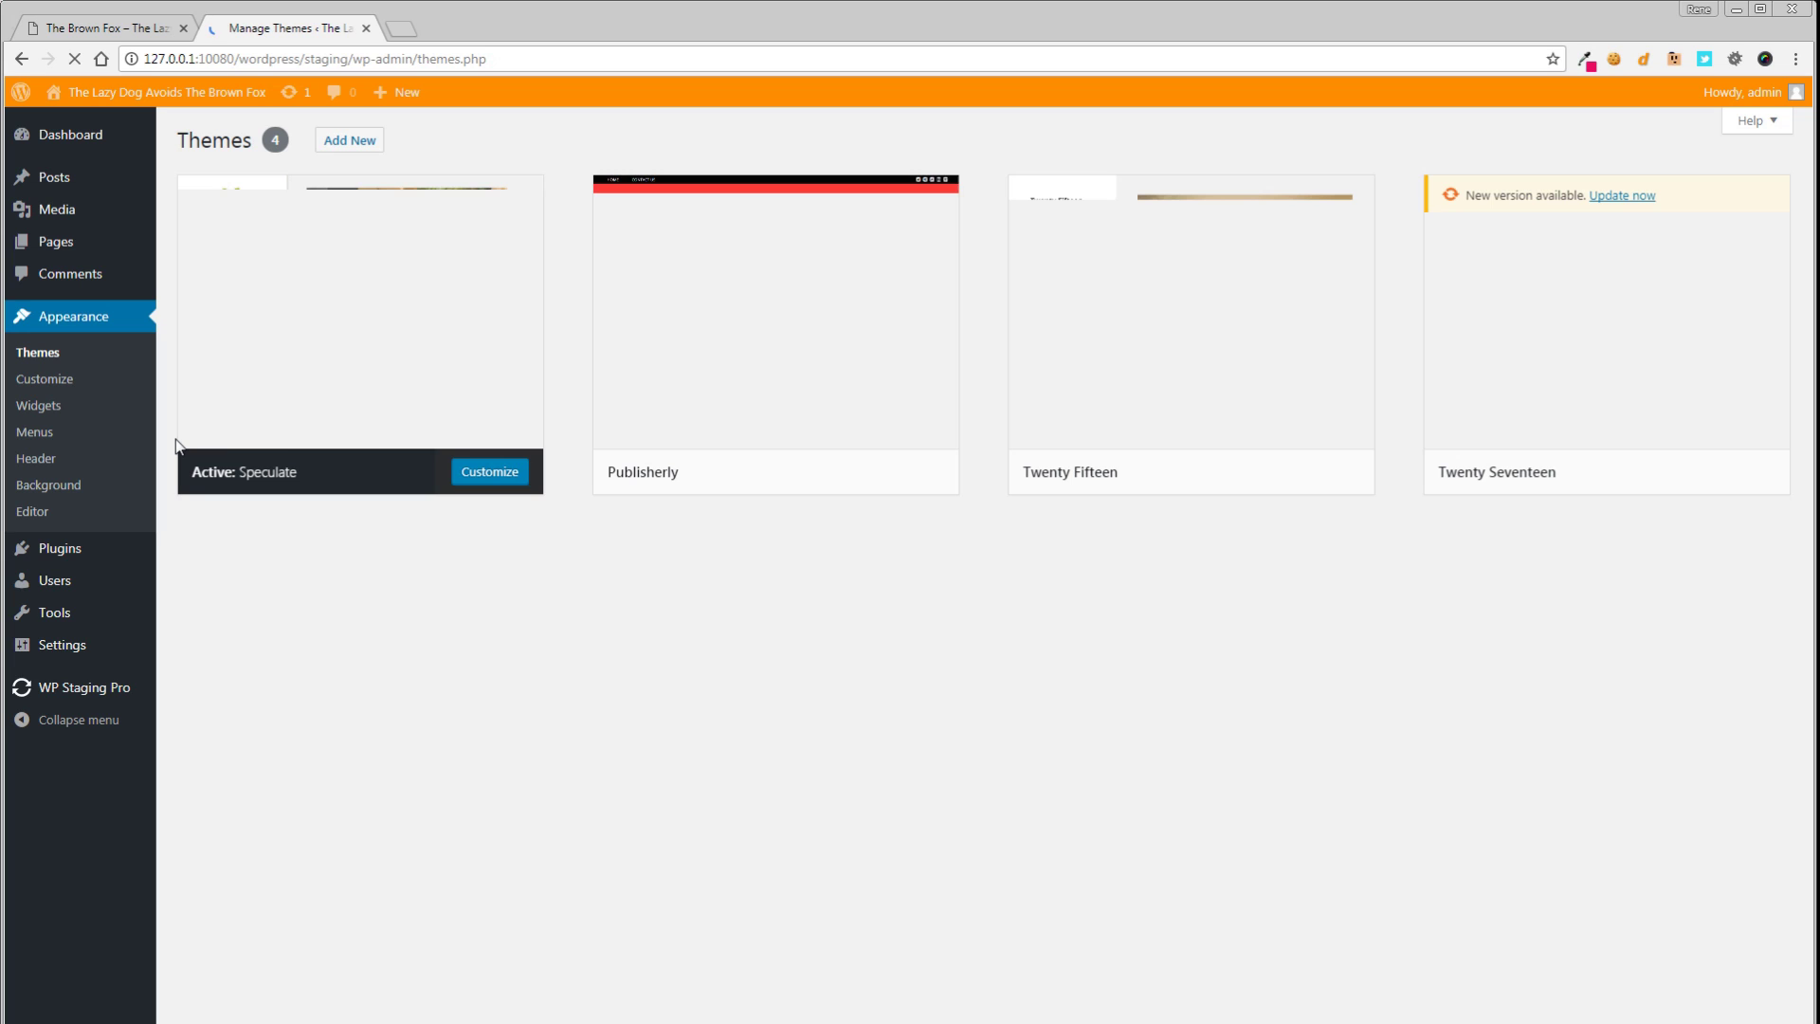
# Activate the Publisherly theme on the staging site
pyautogui.moveTo(819, 474)
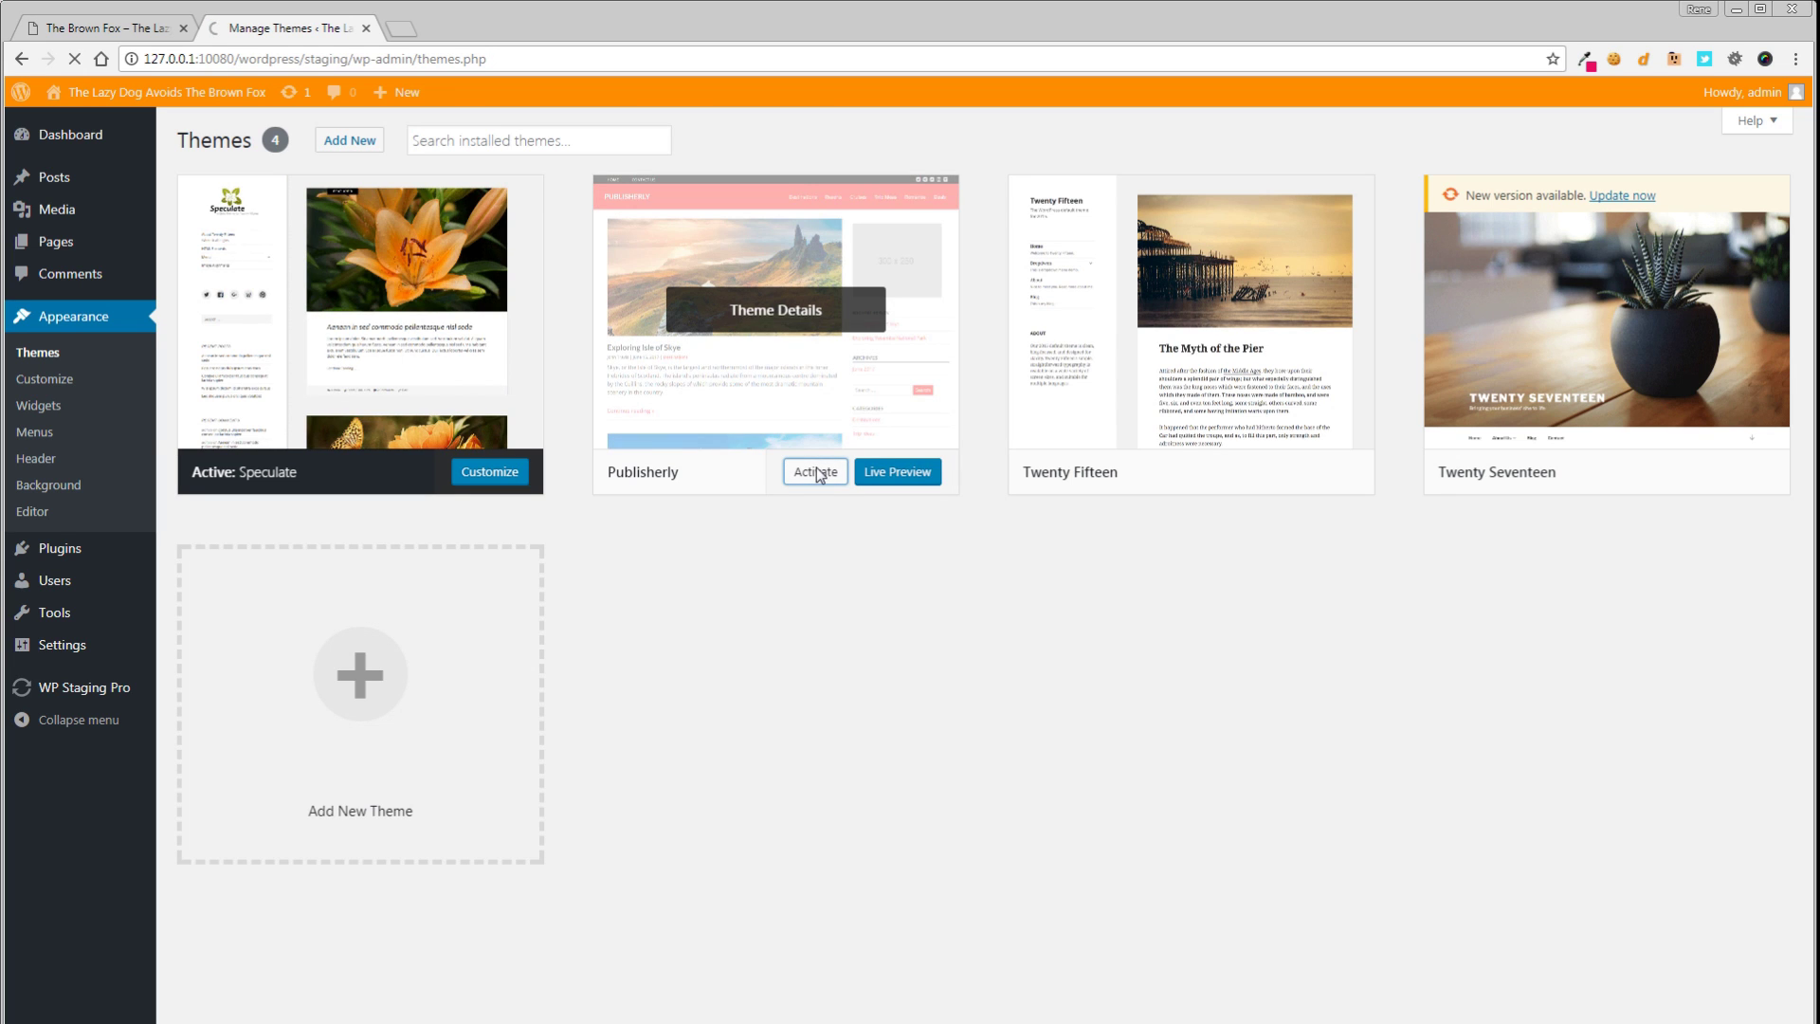
pyautogui.click(817, 472)
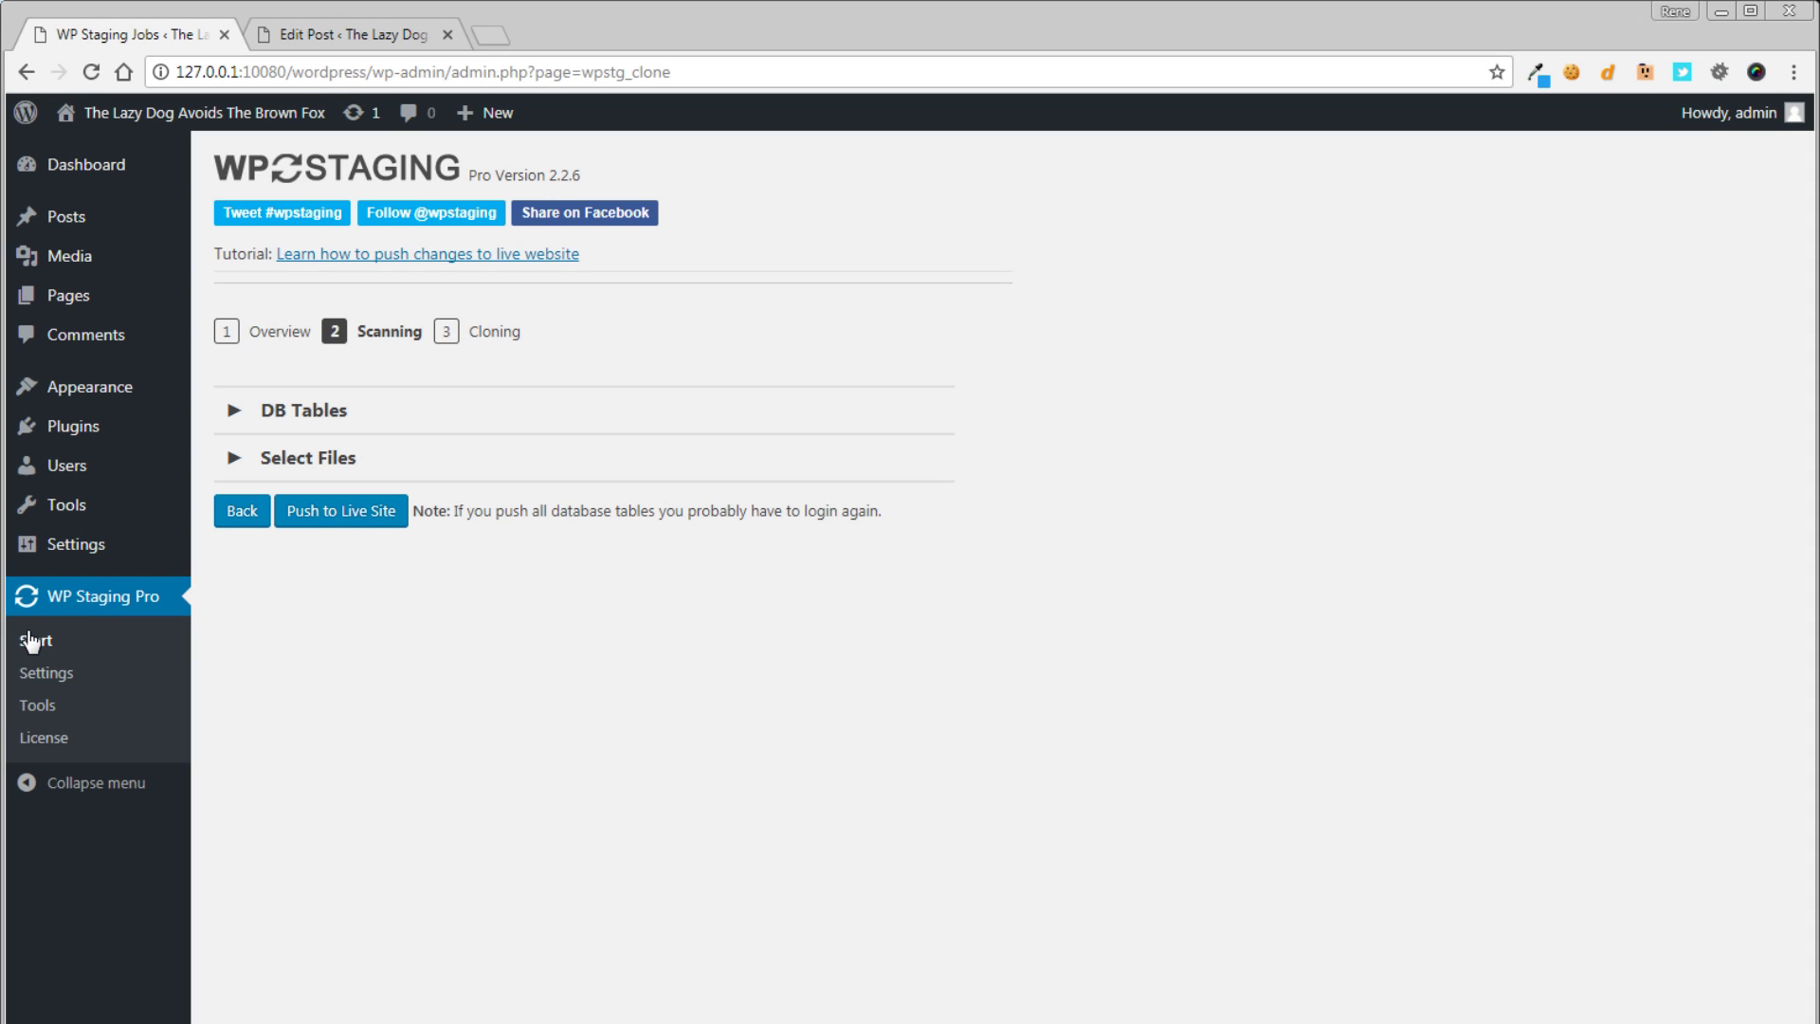
pyautogui.click(290, 418)
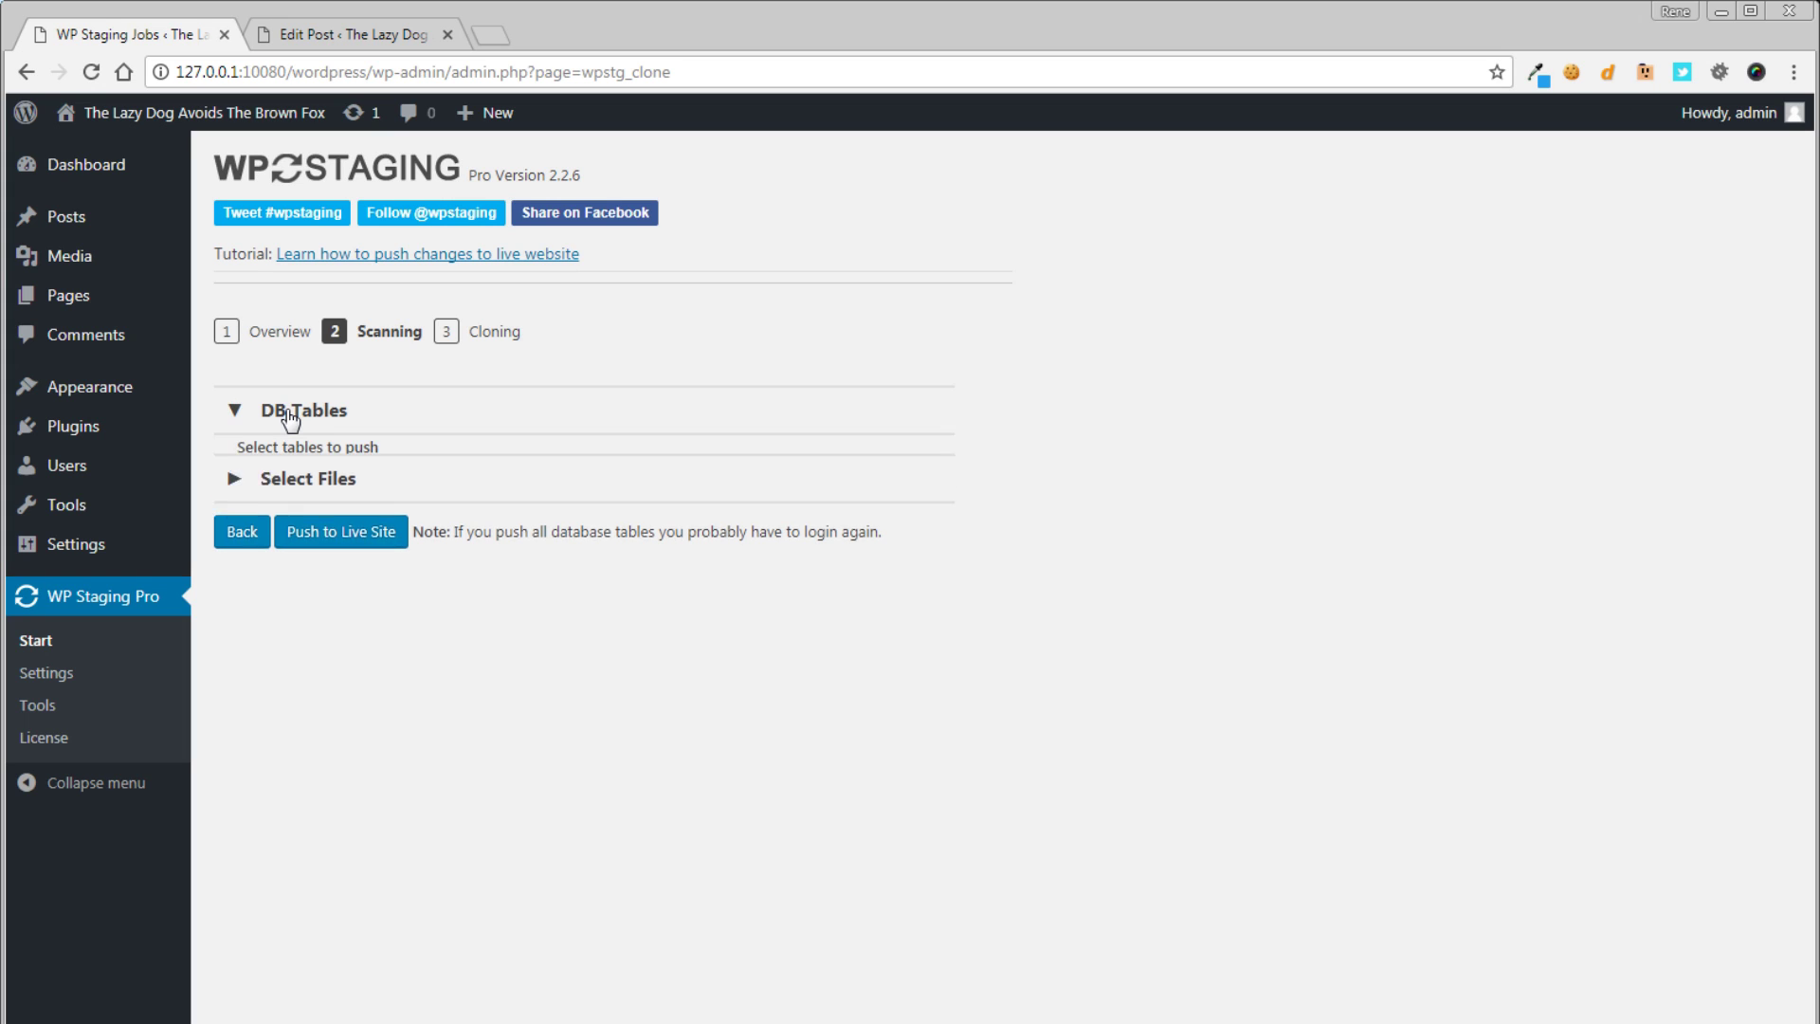
pyautogui.click(290, 417)
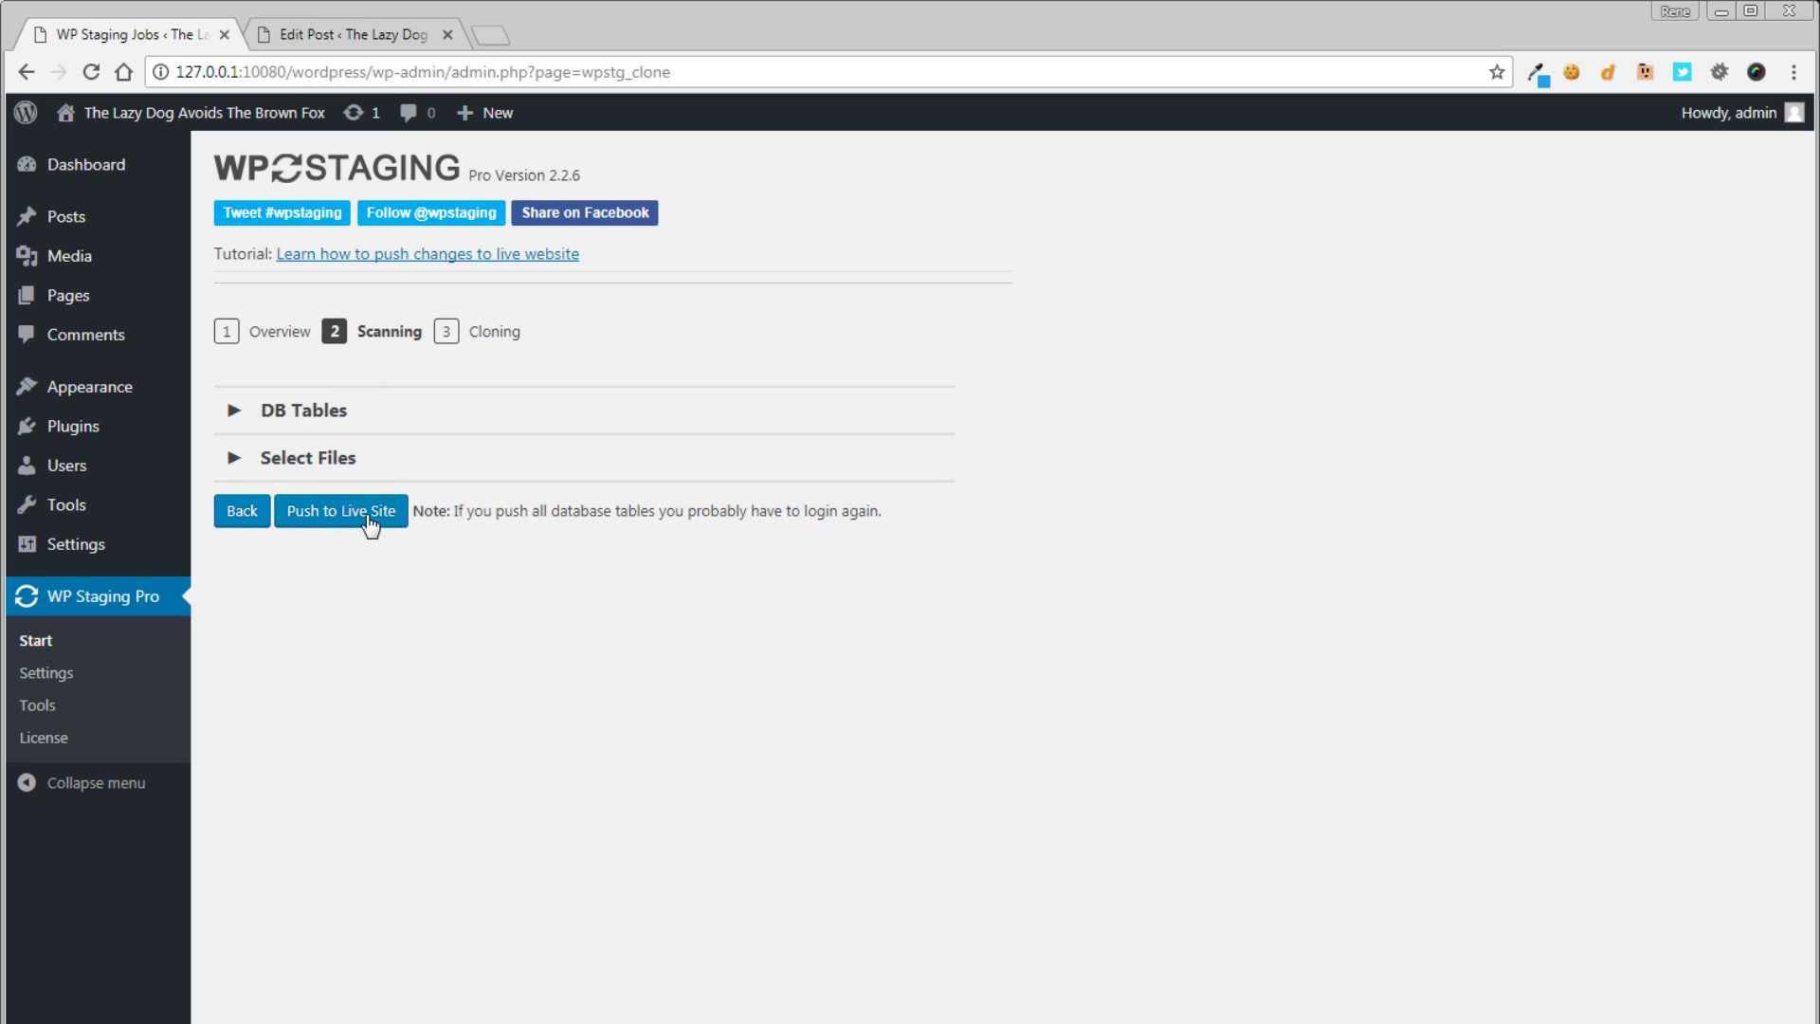
pyautogui.click(309, 460)
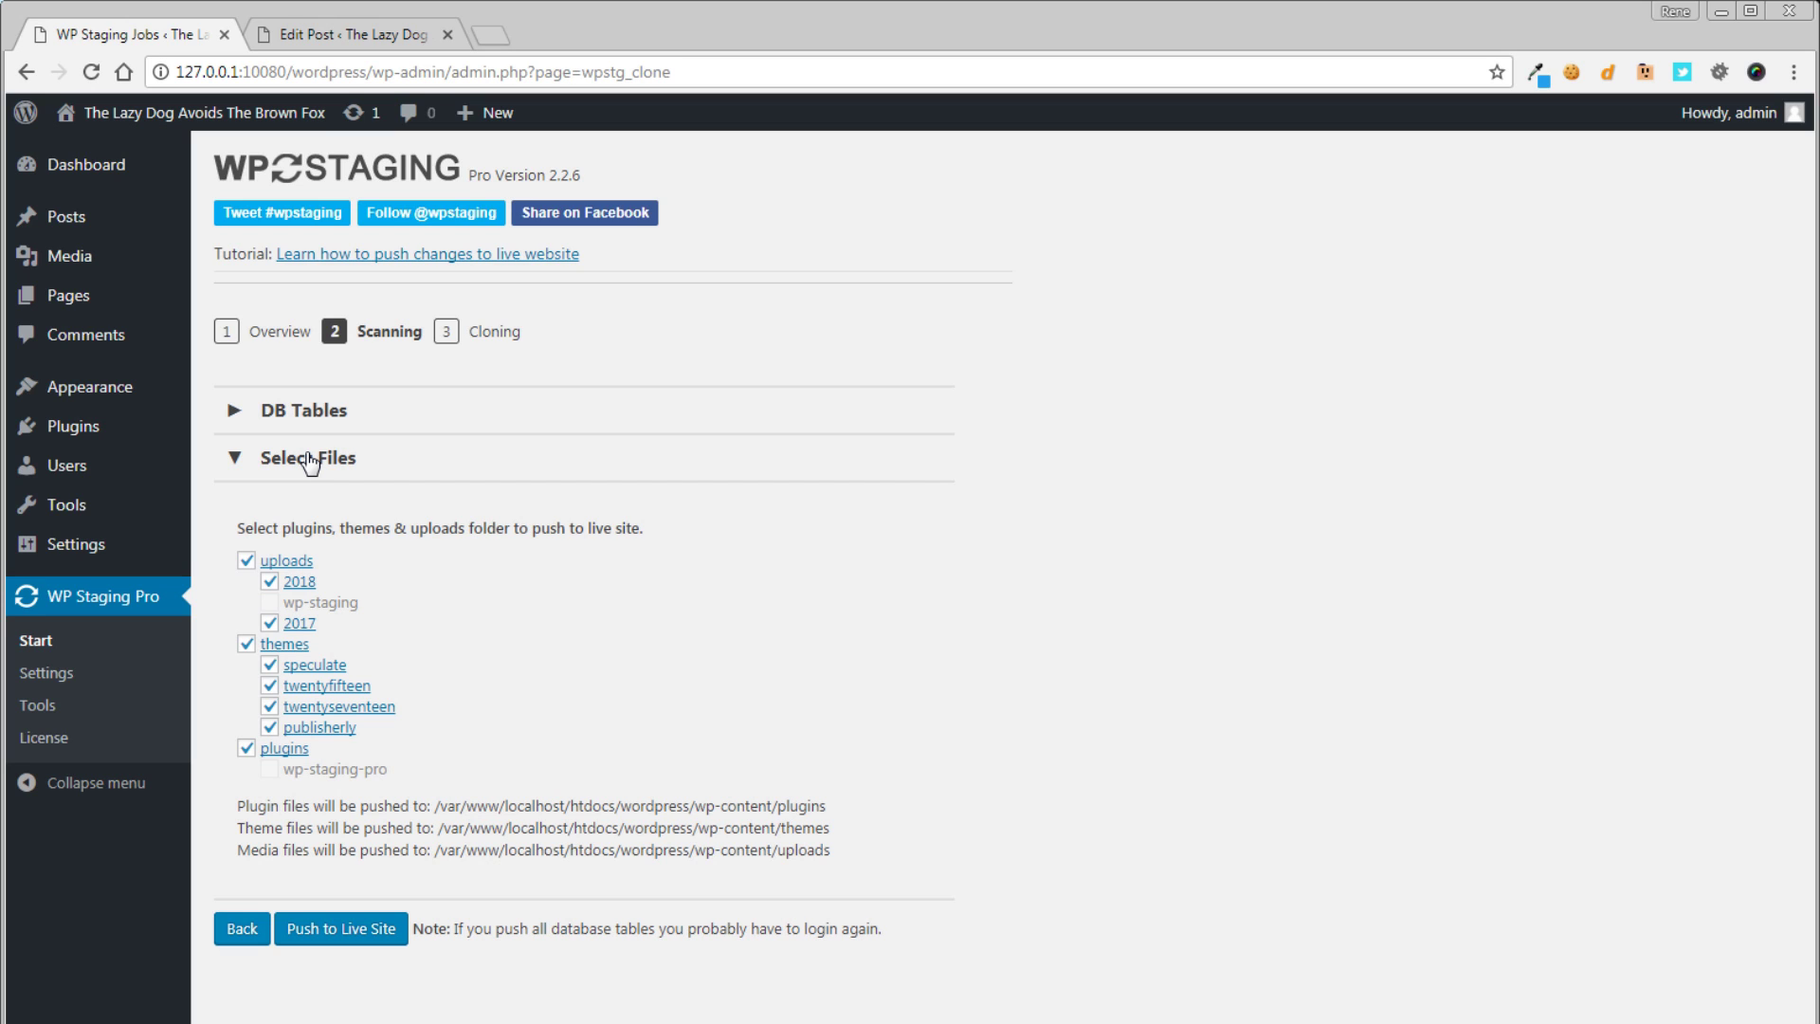
pyautogui.click(308, 460)
pyautogui.click(294, 415)
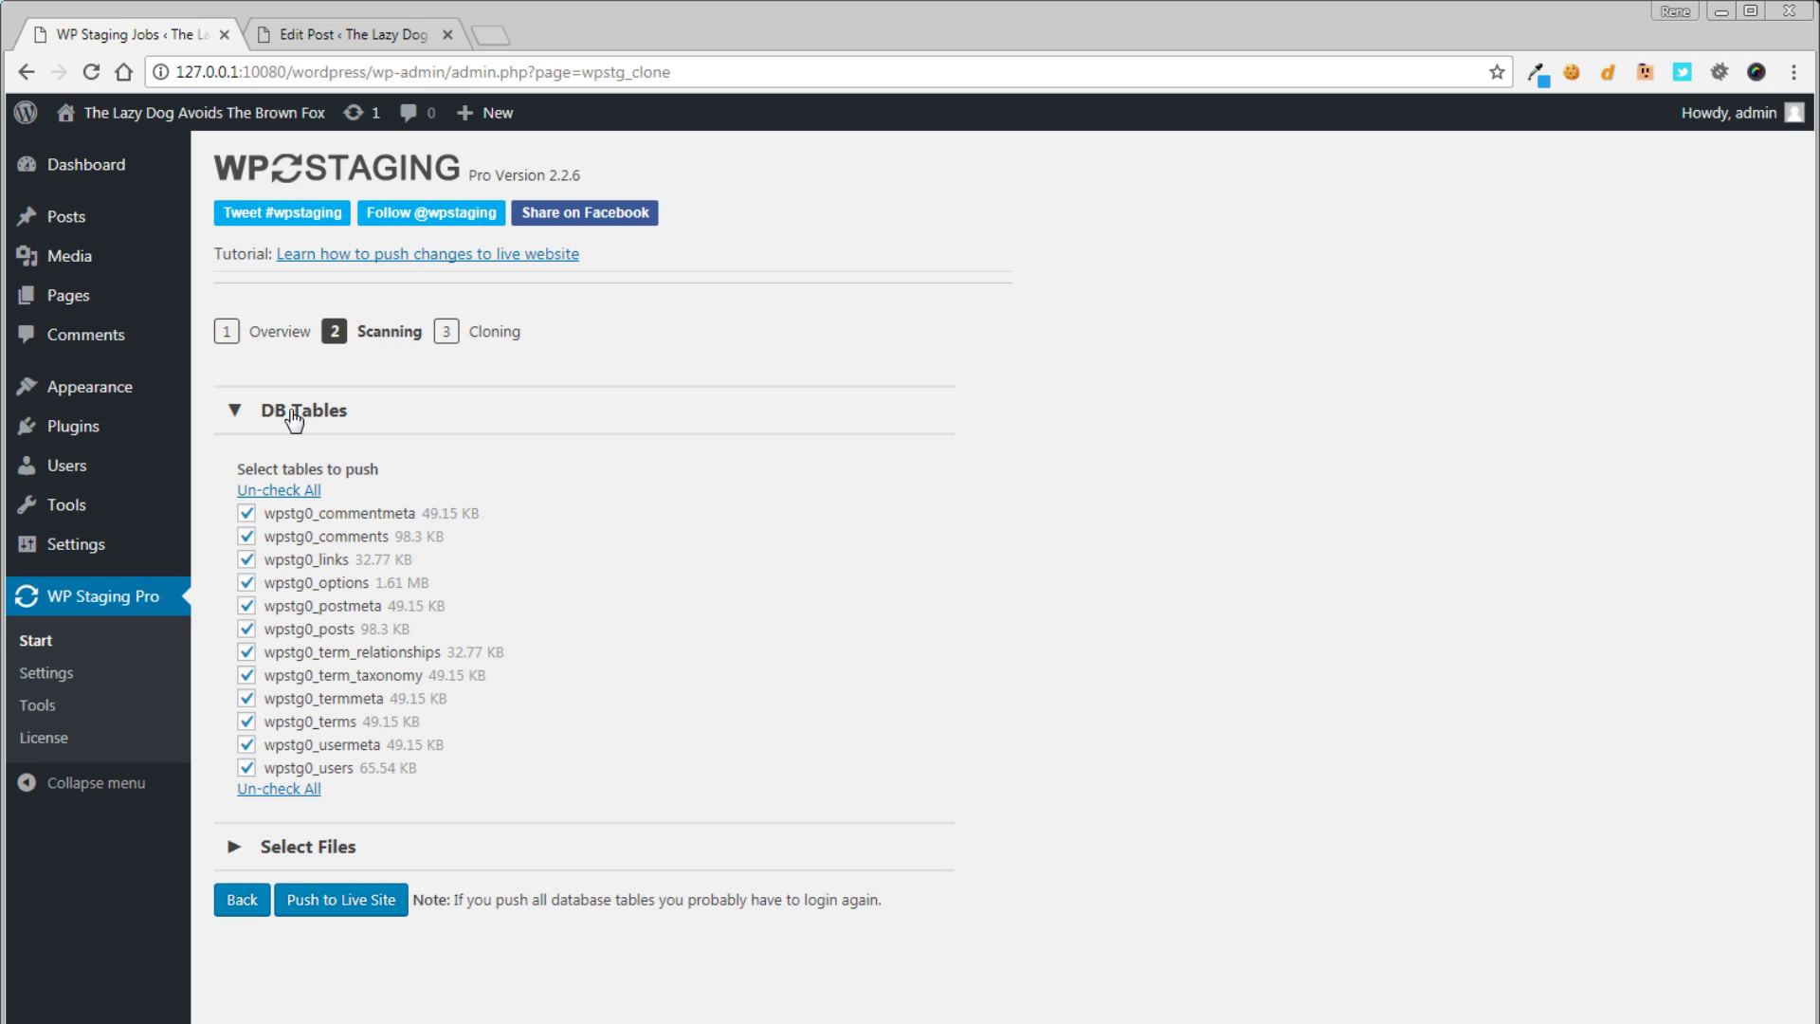
pyautogui.click(294, 415)
pyautogui.click(298, 464)
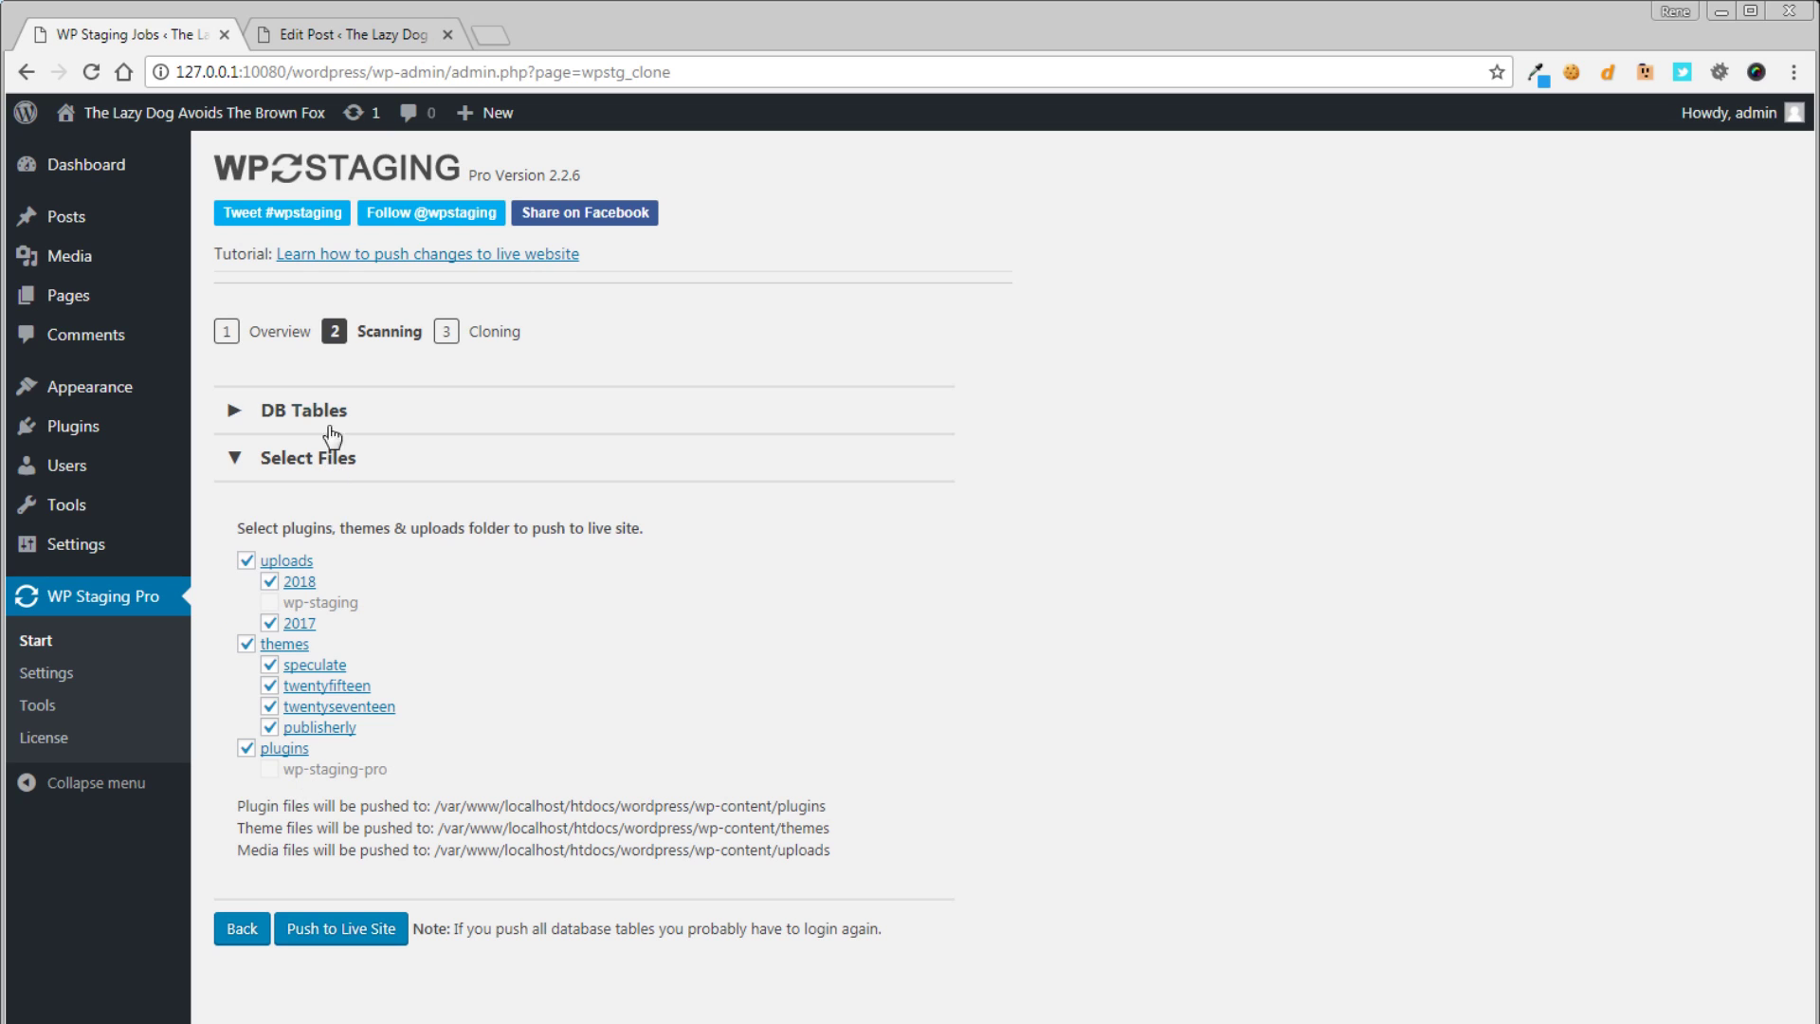
pyautogui.click(332, 460)
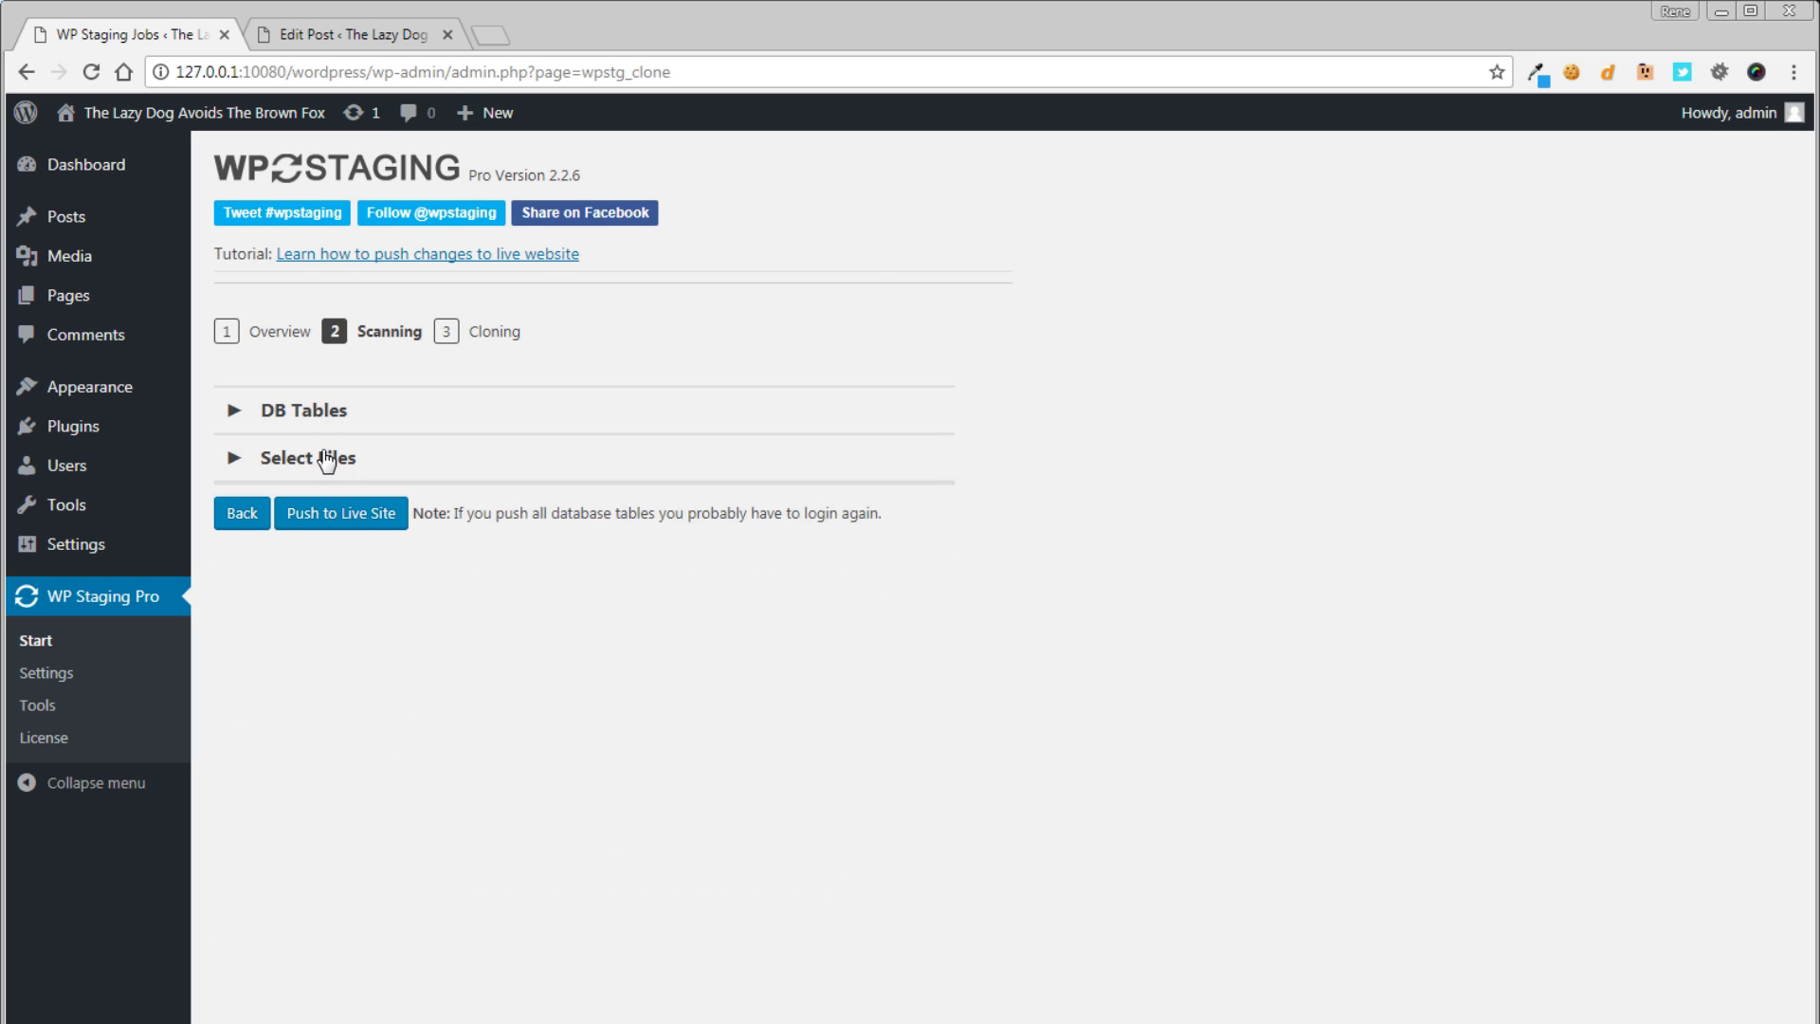
# Start pushing the staging site to the live site
pyautogui.click(314, 531)
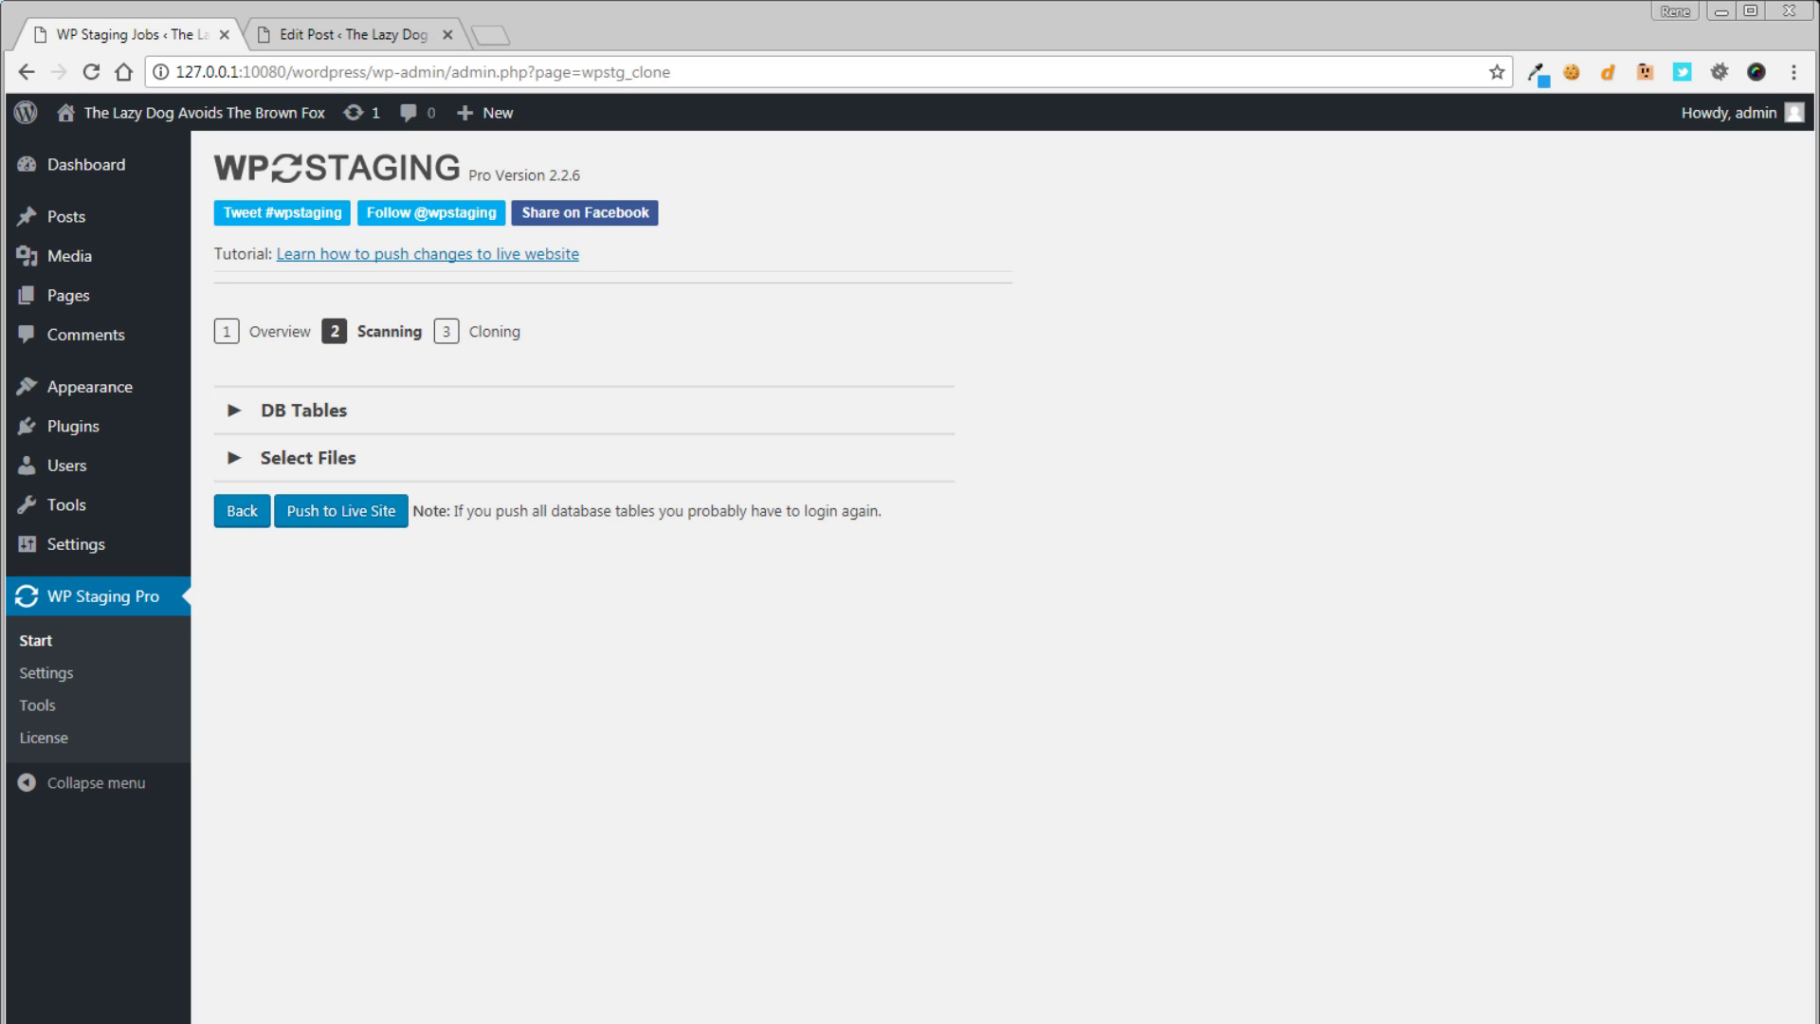